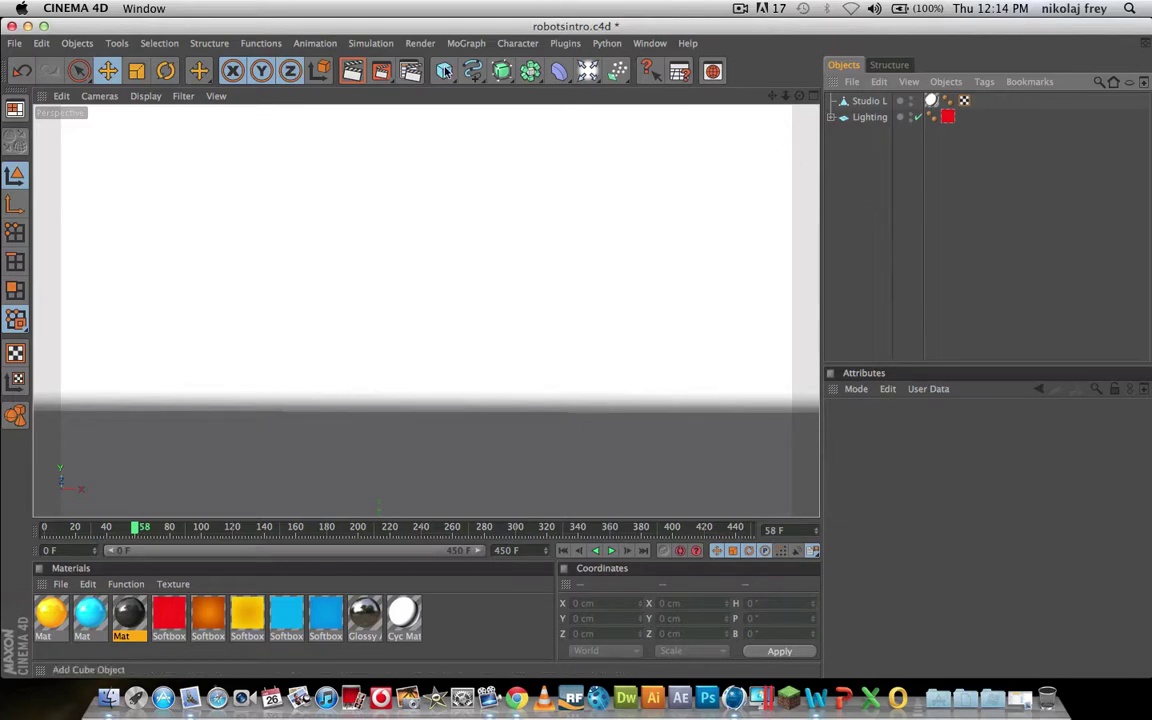
Add a sphere primitive and raise it above the studio floor to about 1021 cm in Y.
drag(444, 71, 577, 87)
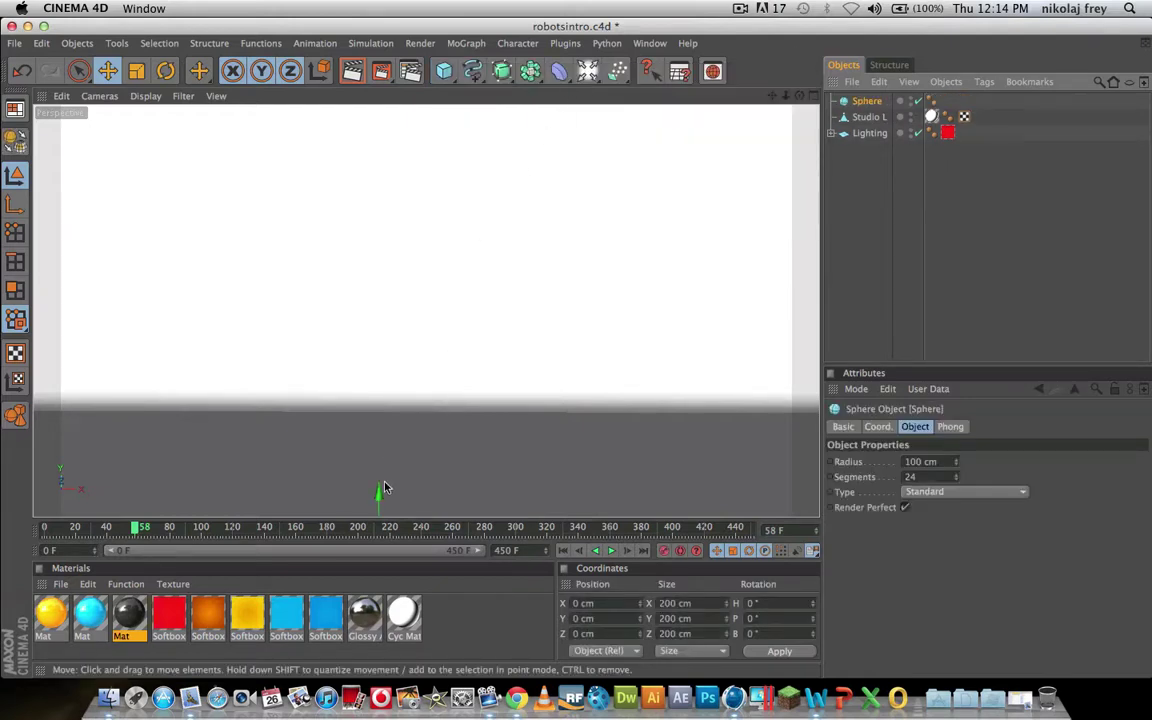
mouse_move(385, 487)
mouse_down()
mouse_move(382, 540)
mouse_move(385, 500)
mouse_up()
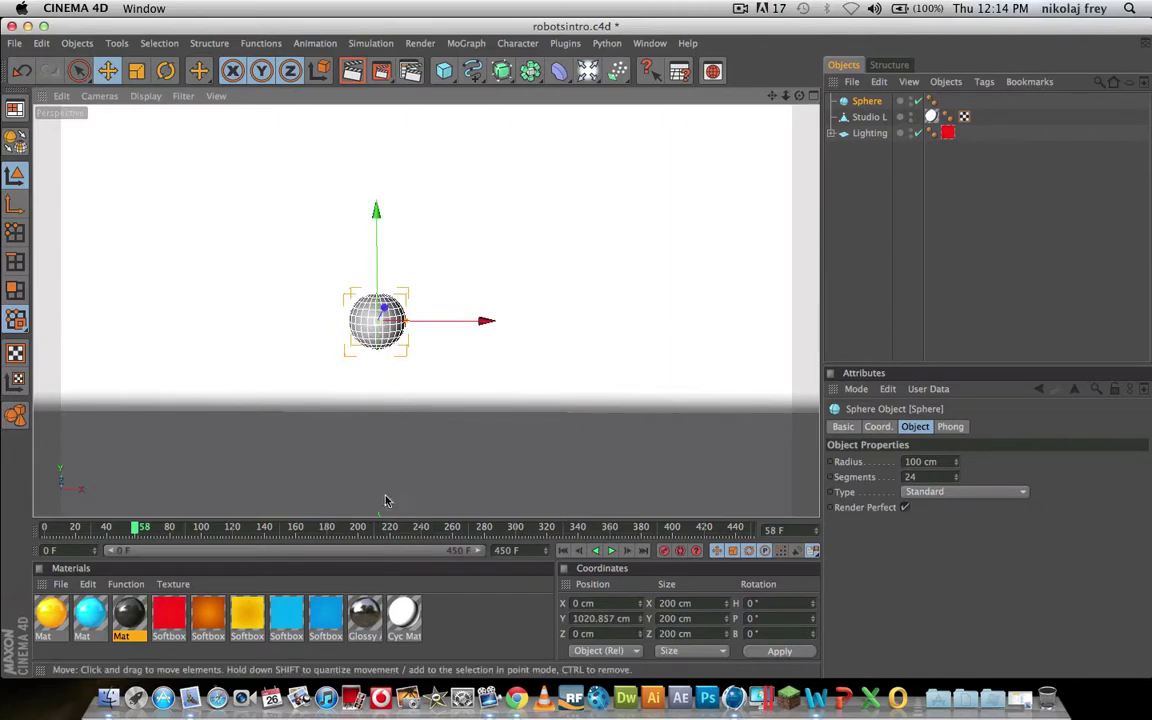
mouse_move(776, 100)
mouse_down()
mouse_move(757, 111)
mouse_move(772, 89)
mouse_up()
scroll(694, 218, up, 6)
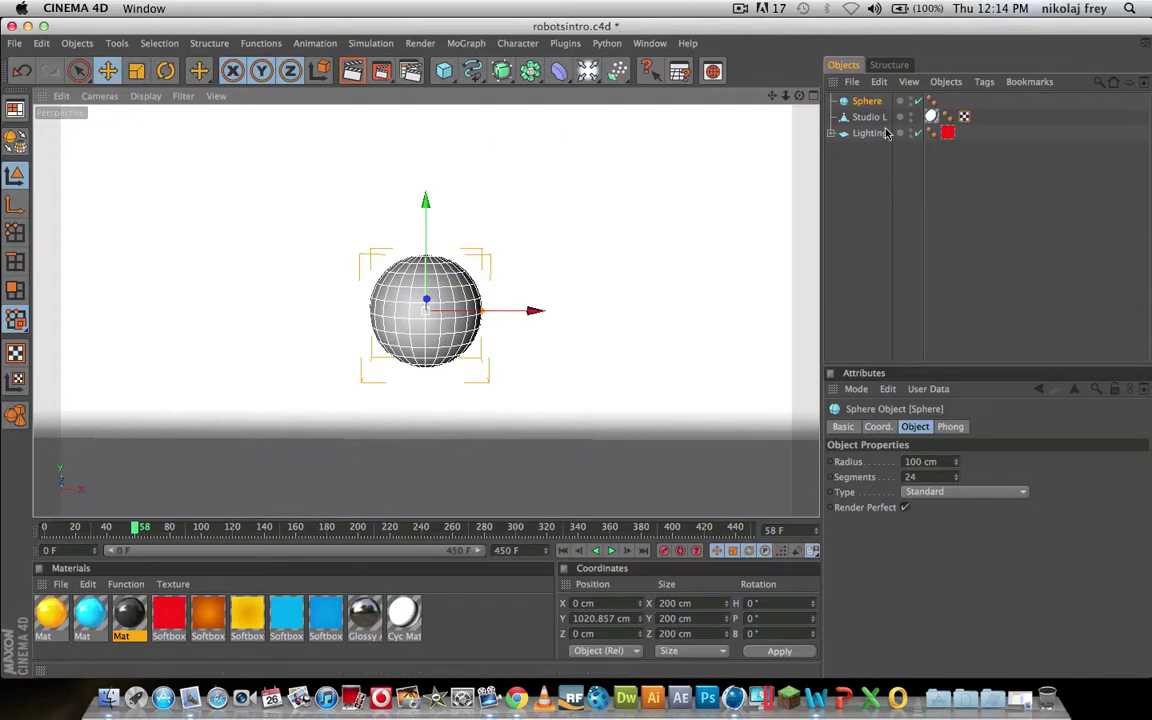
Scale the sphere down uniformly to a radius of about 88 cm.
click(142, 75)
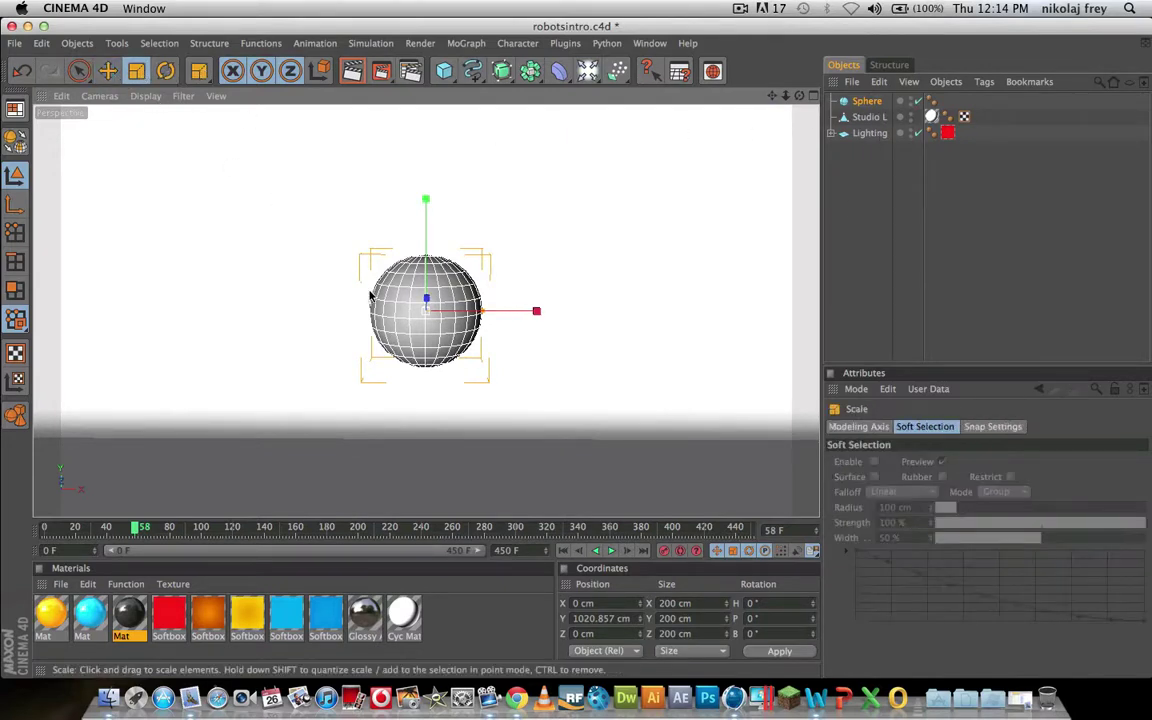
drag(427, 314, 401, 315)
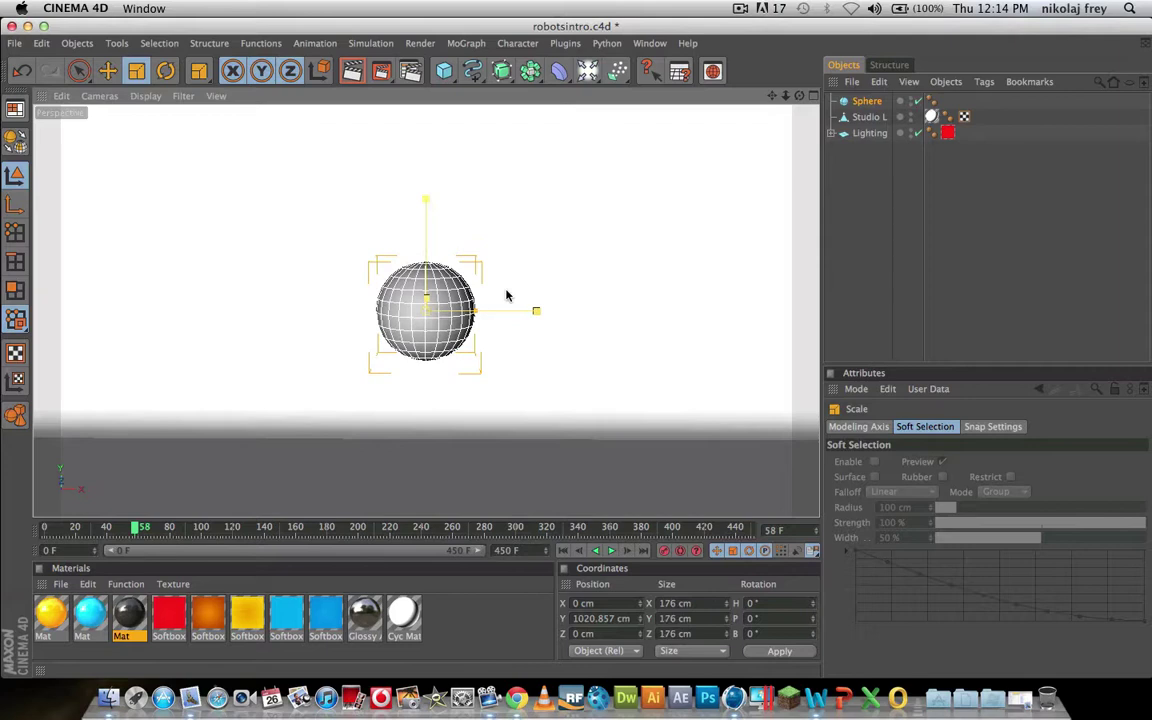
click(841, 160)
click(867, 102)
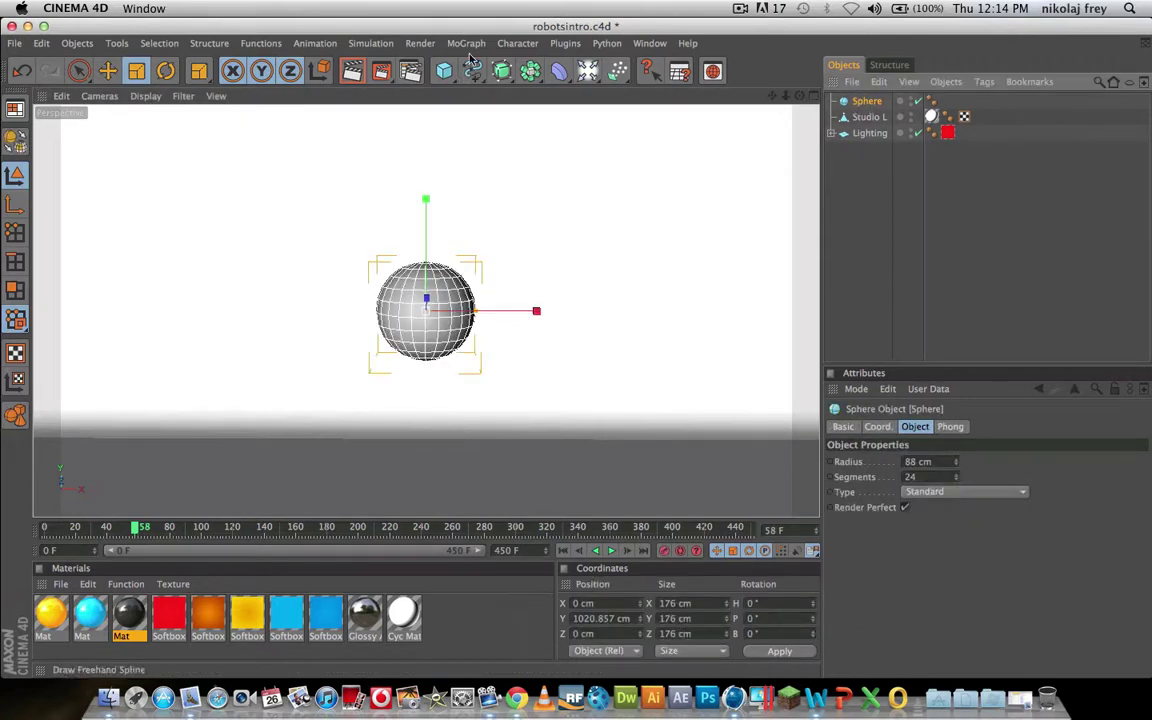
Add a MoGraph Cloner object and make the sphere its child.
click(466, 43)
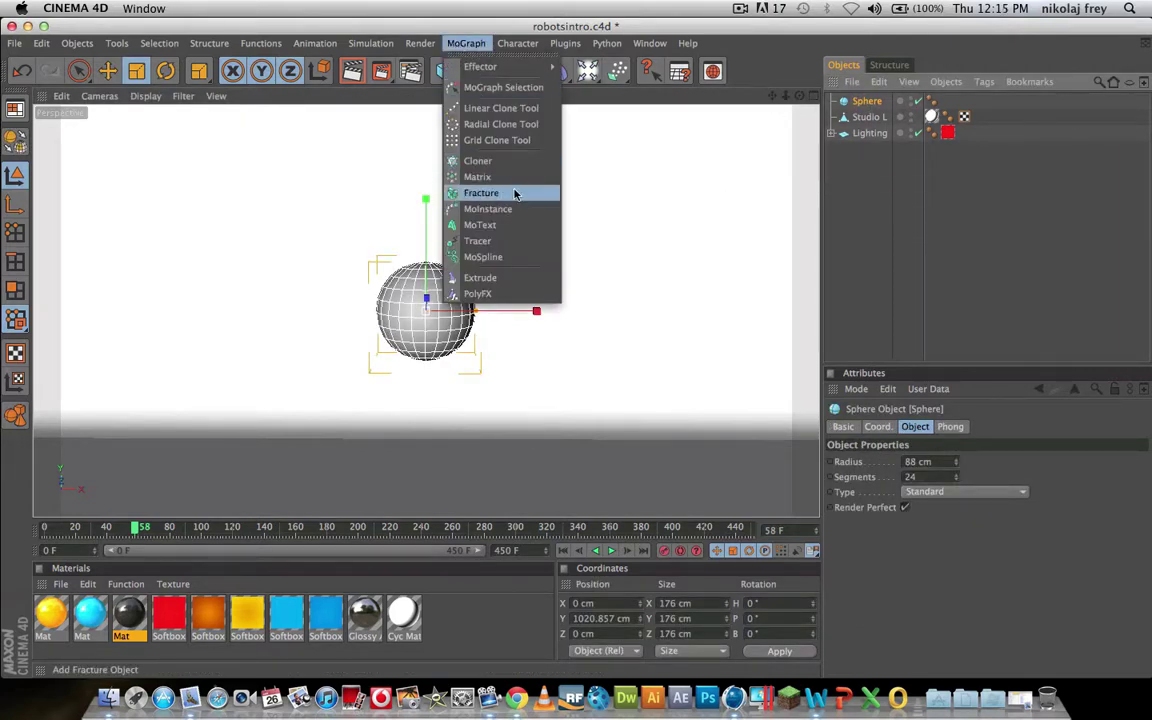
click(477, 161)
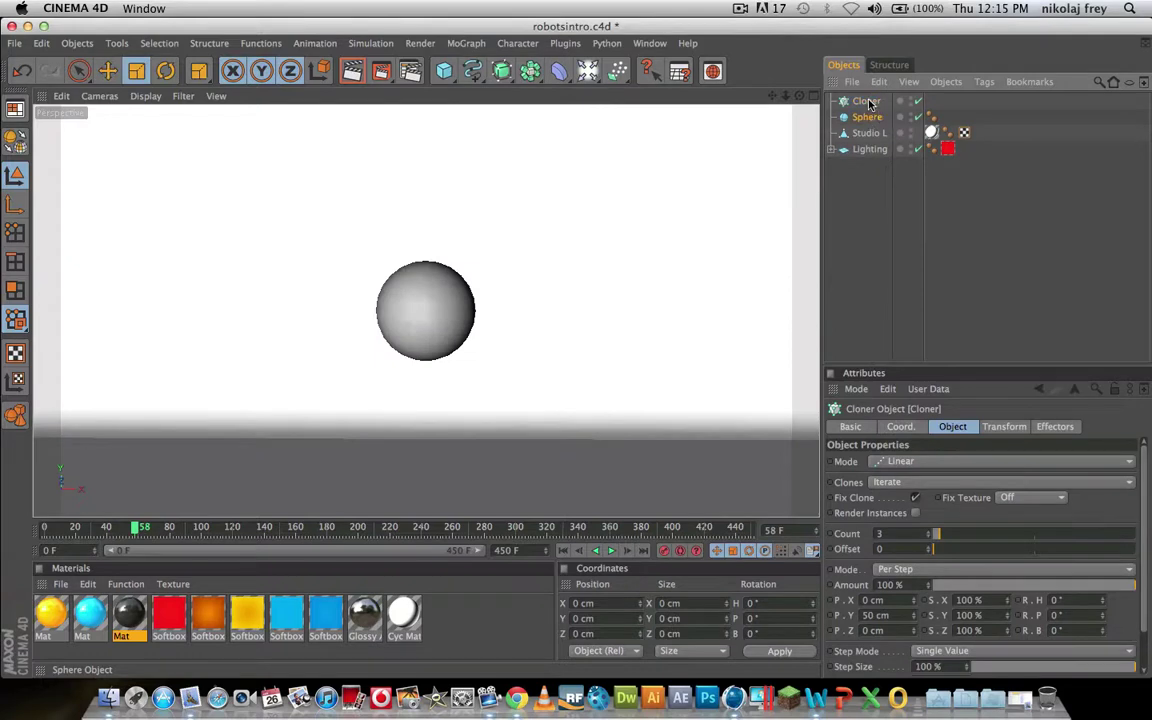
drag(869, 118, 866, 101)
scroll(509, 299, down, 10)
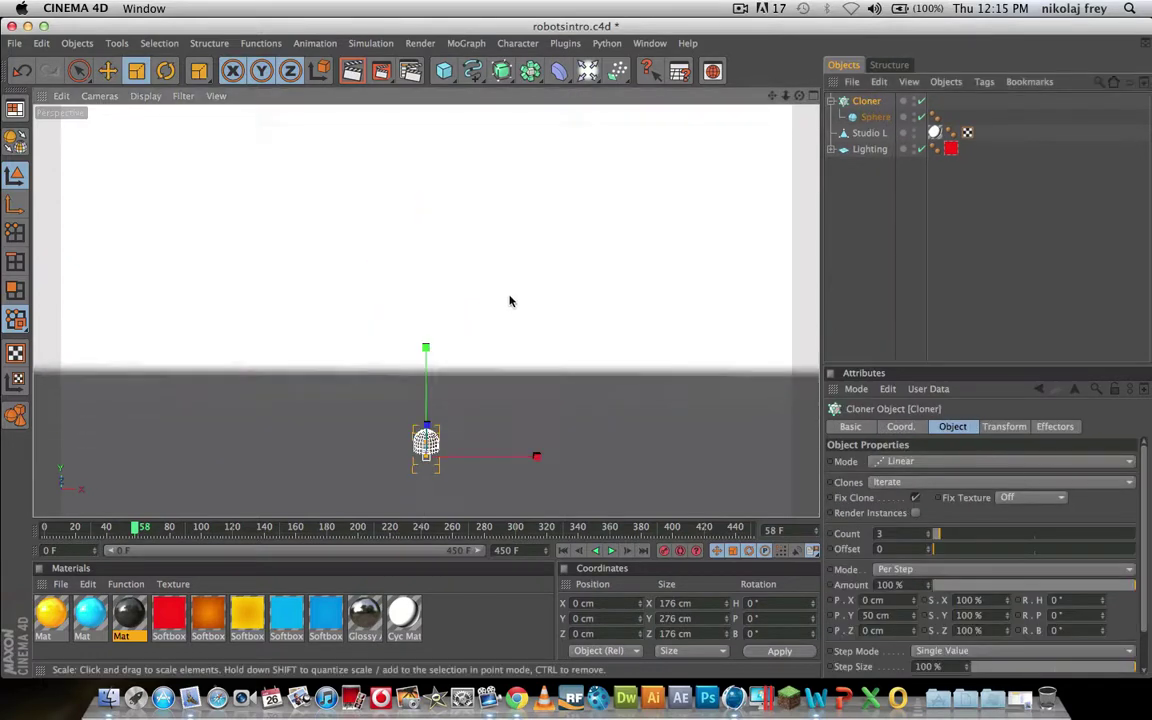
Move the Cloner up to about 1202 cm in Y and frame it in the view.
scroll(504, 308, up, 5)
click(107, 70)
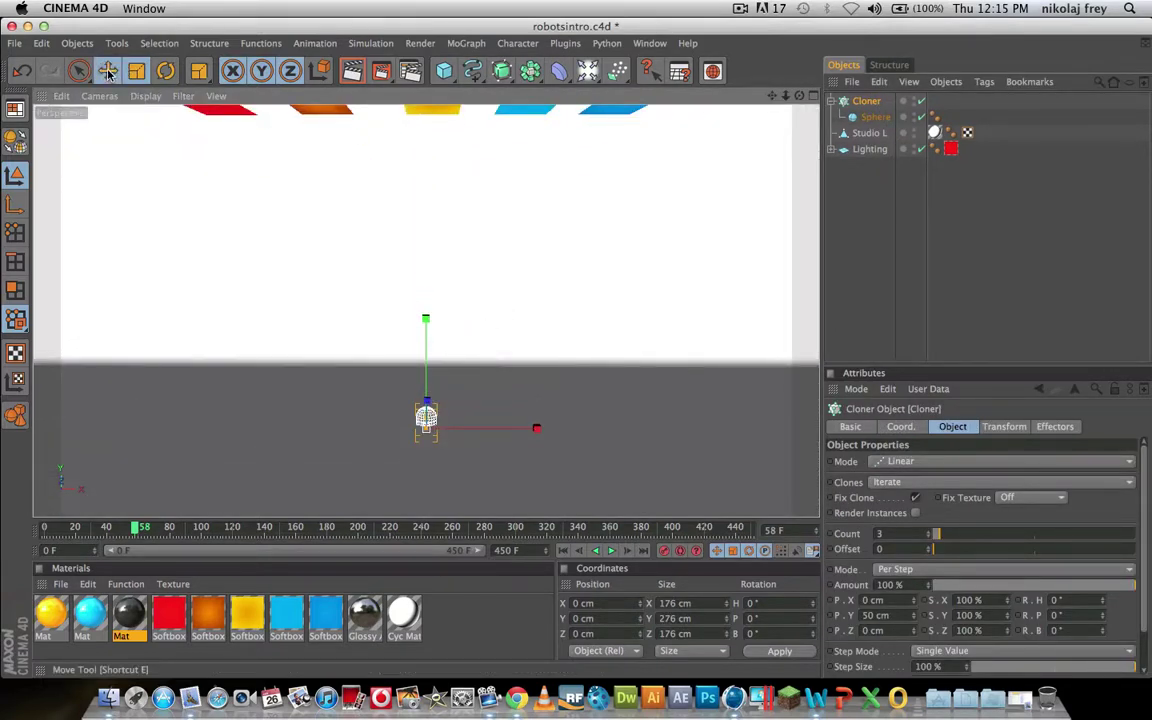
drag(427, 329, 427, 193)
scroll(488, 275, up, 3)
drag(772, 96, 772, 200)
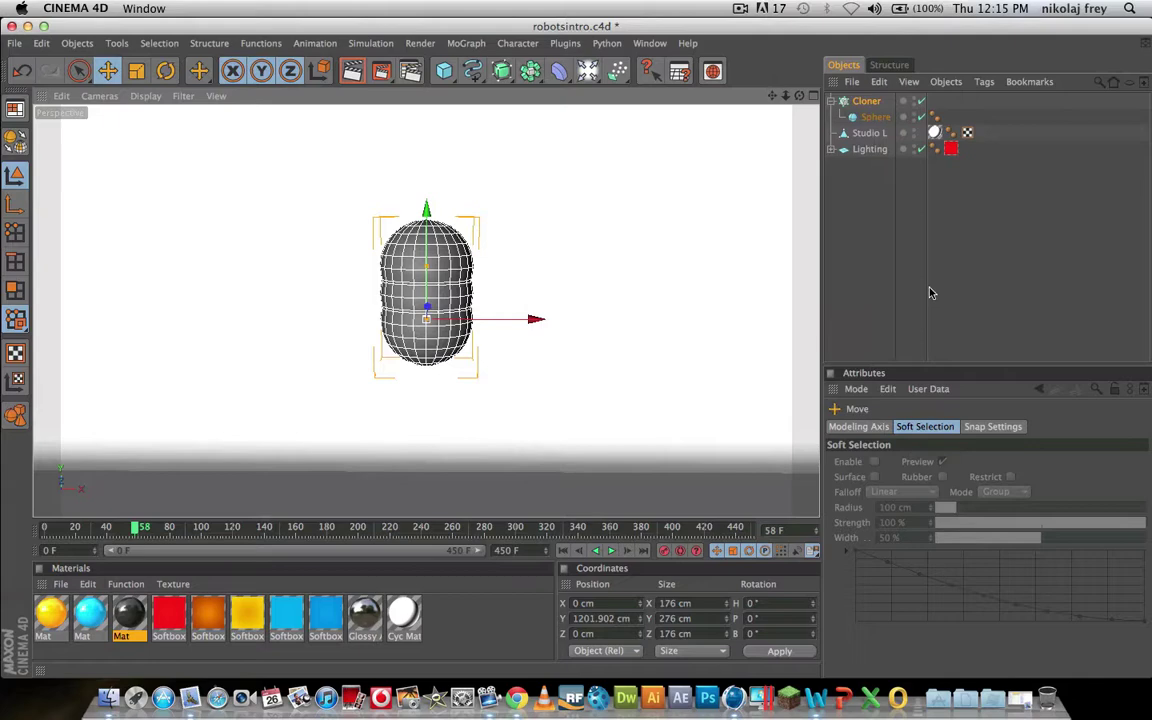
Change the Cloner's mode to Grid Array.
click(866, 101)
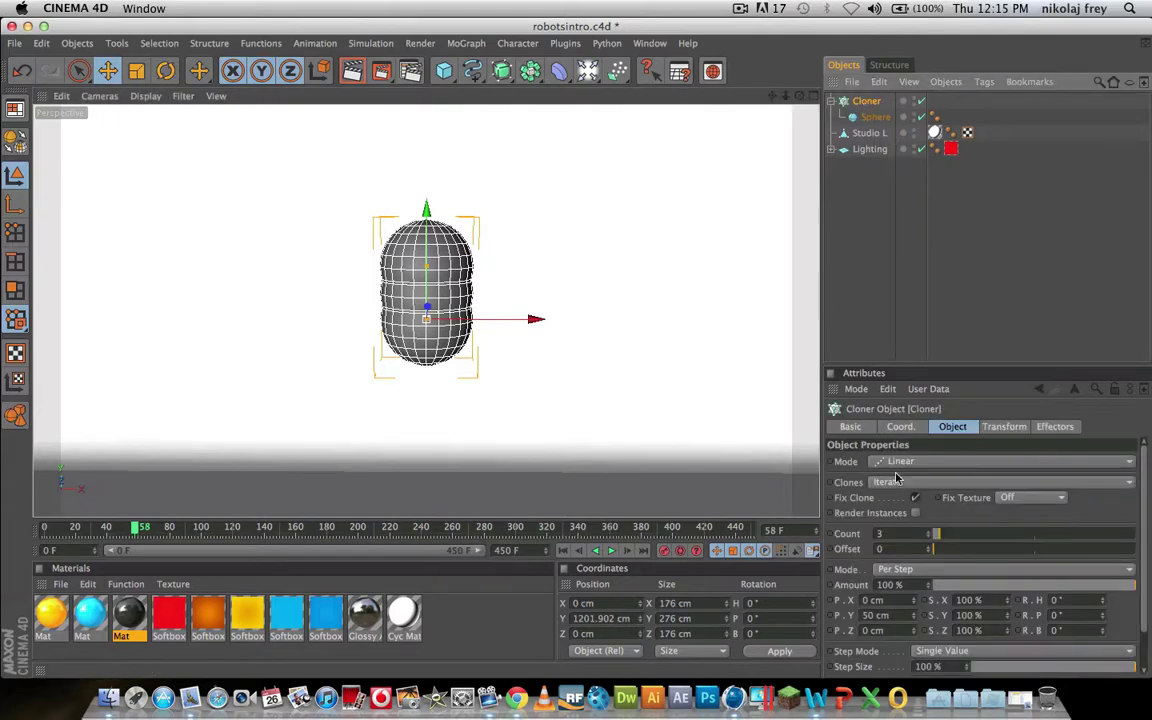
click(897, 462)
click(900, 522)
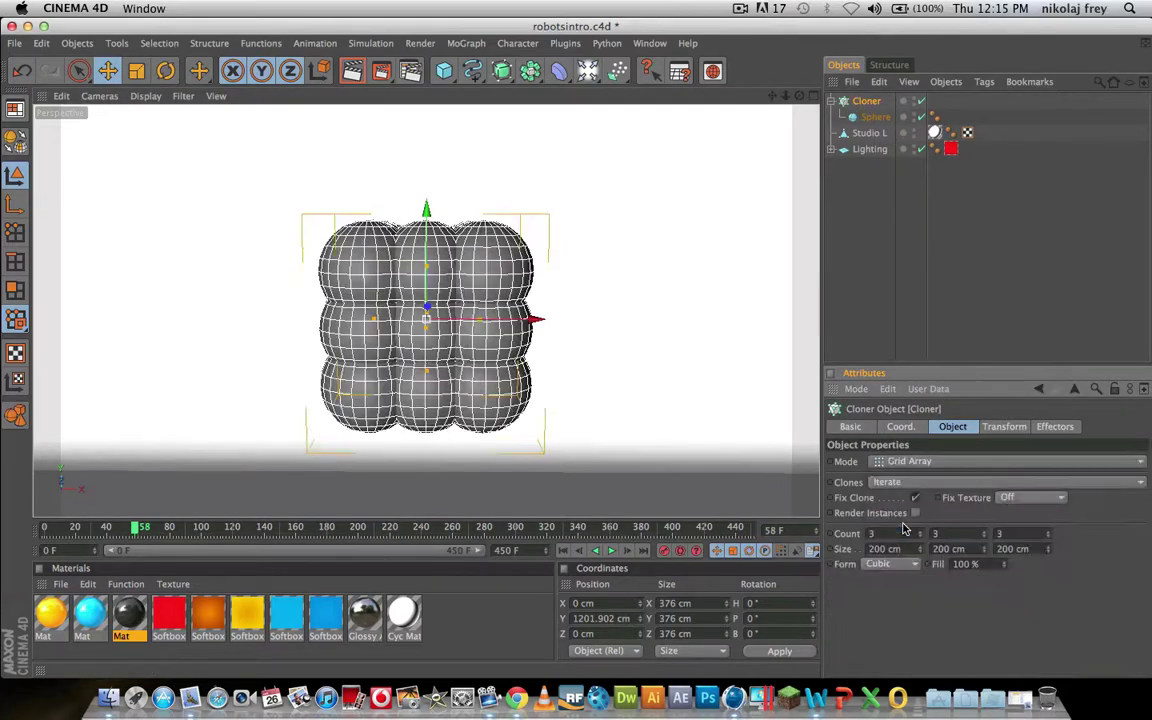
click(863, 204)
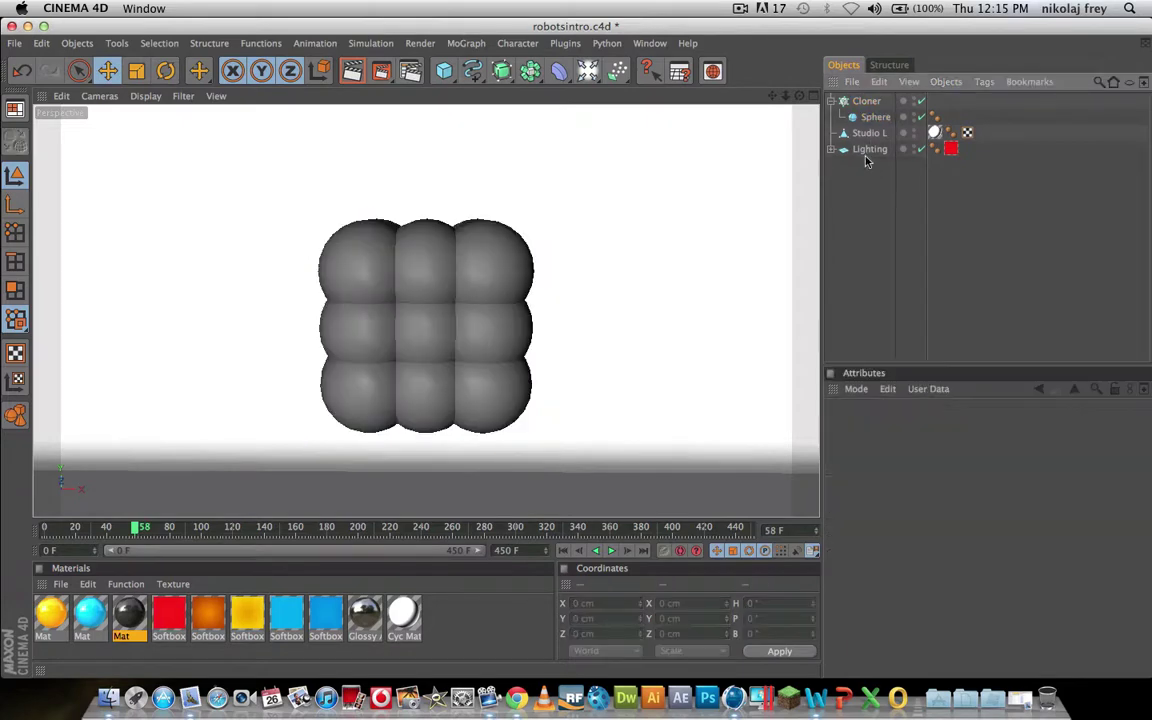
Try a count of 5 clones in the grid's first direction and restore it to 3.
click(863, 102)
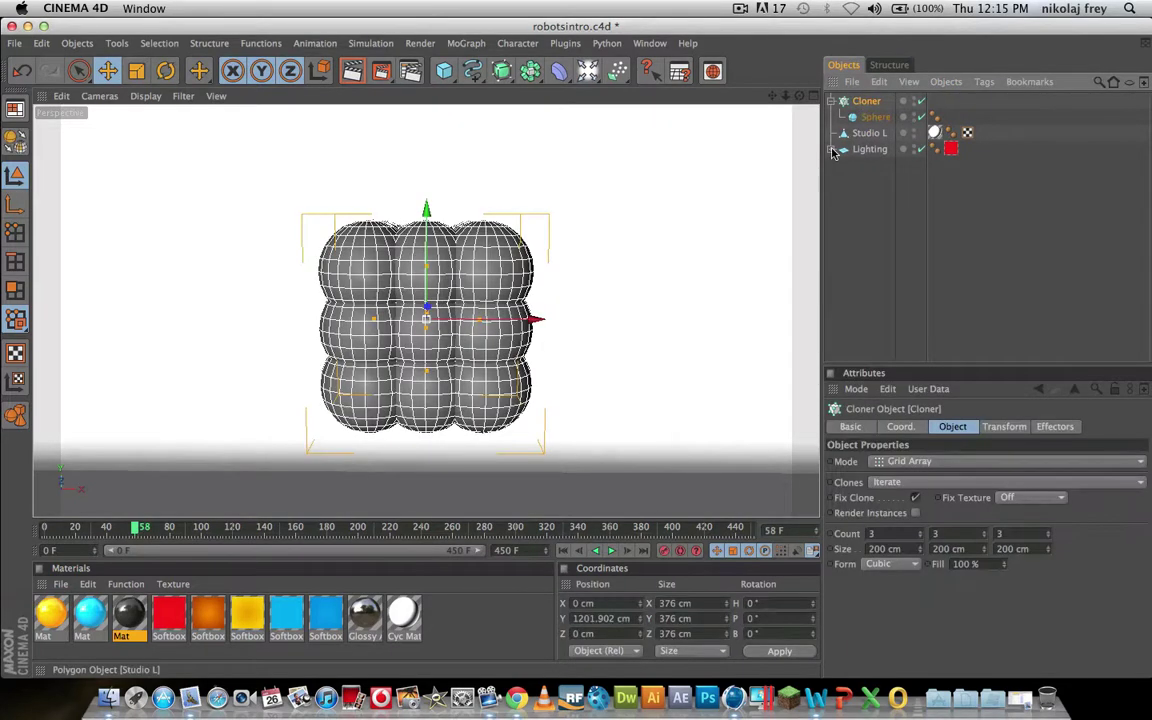
double_click(880, 533)
text(5)
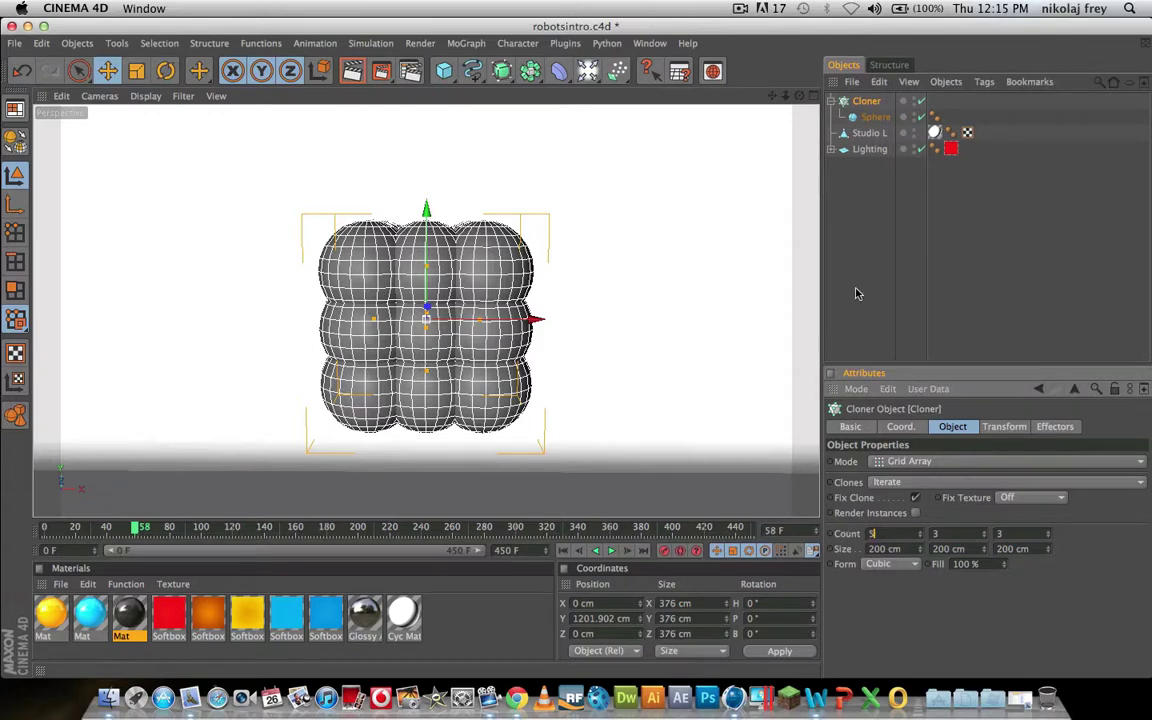
click(856, 293)
click(866, 101)
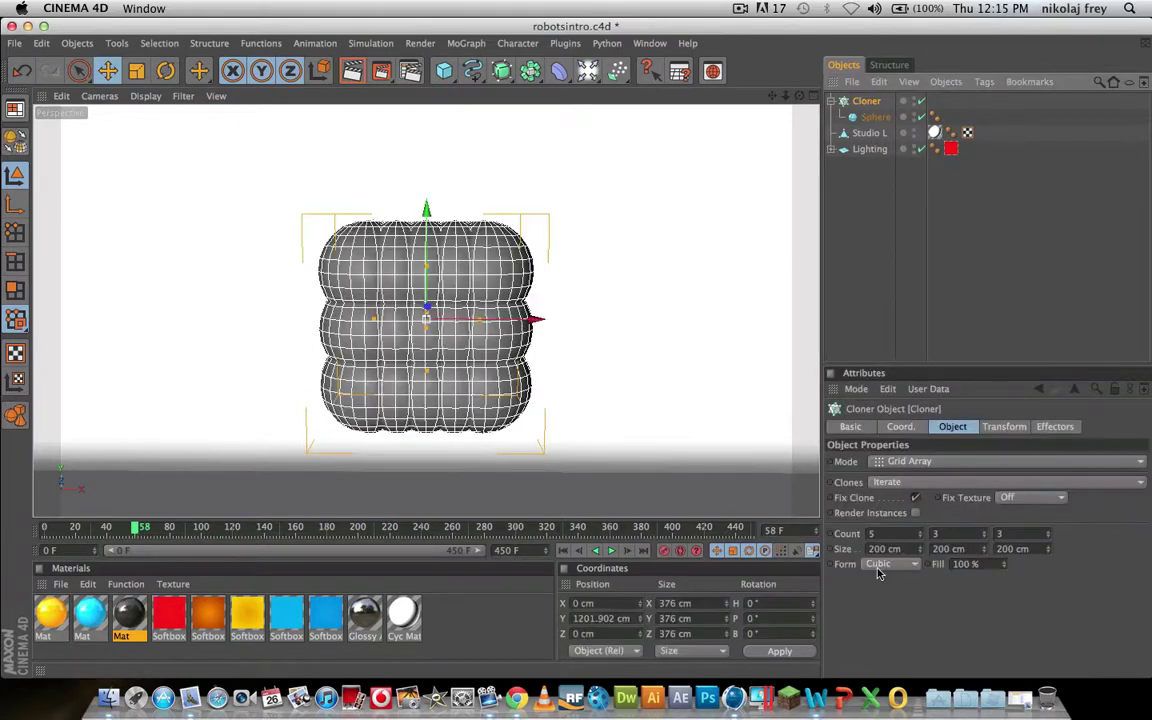
double_click(884, 533)
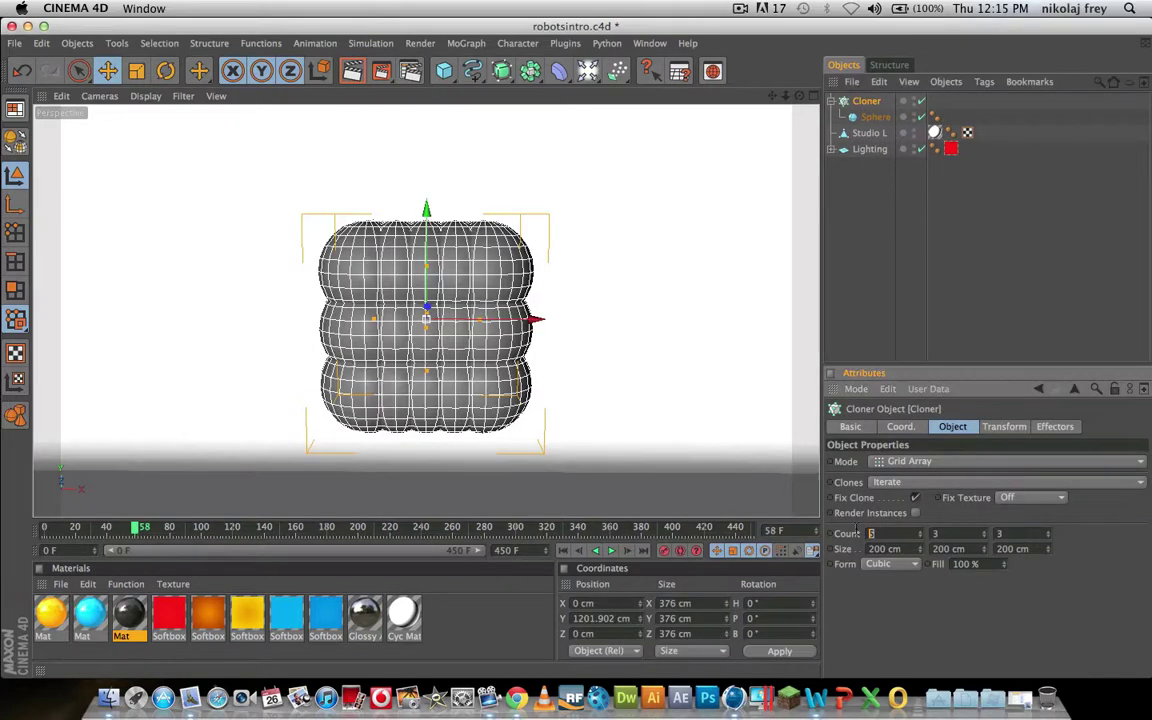
click(870, 265)
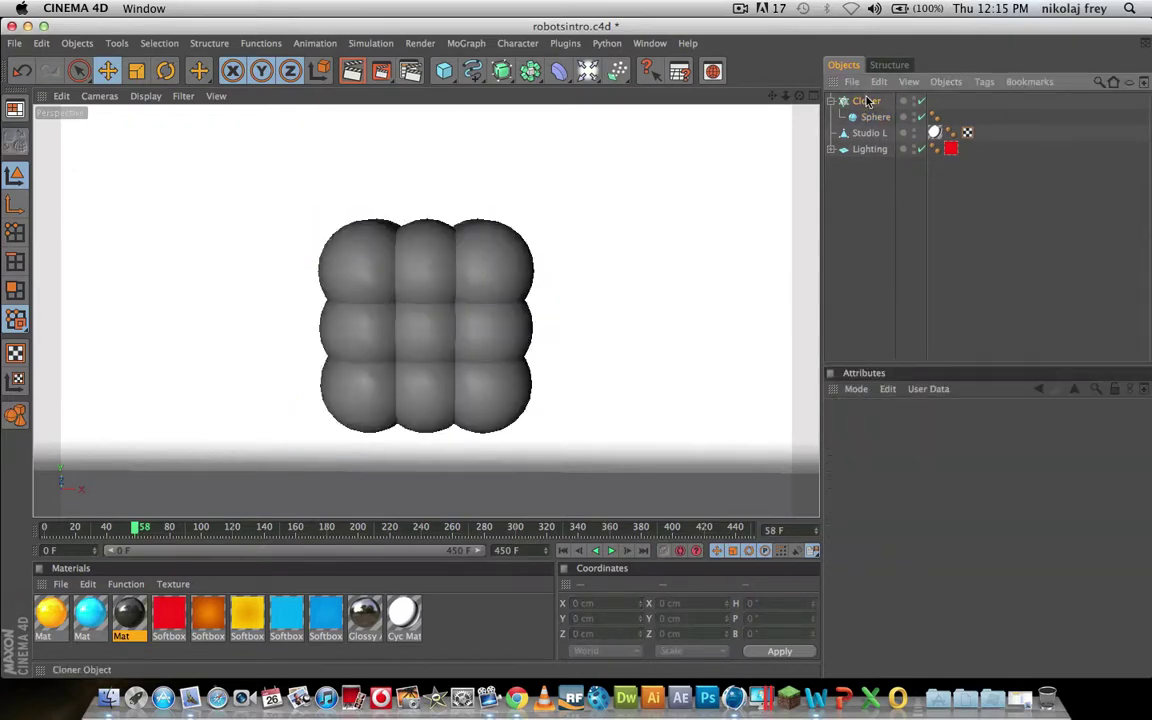
Apply a Random effector to the Cloner.
click(866, 101)
click(476, 45)
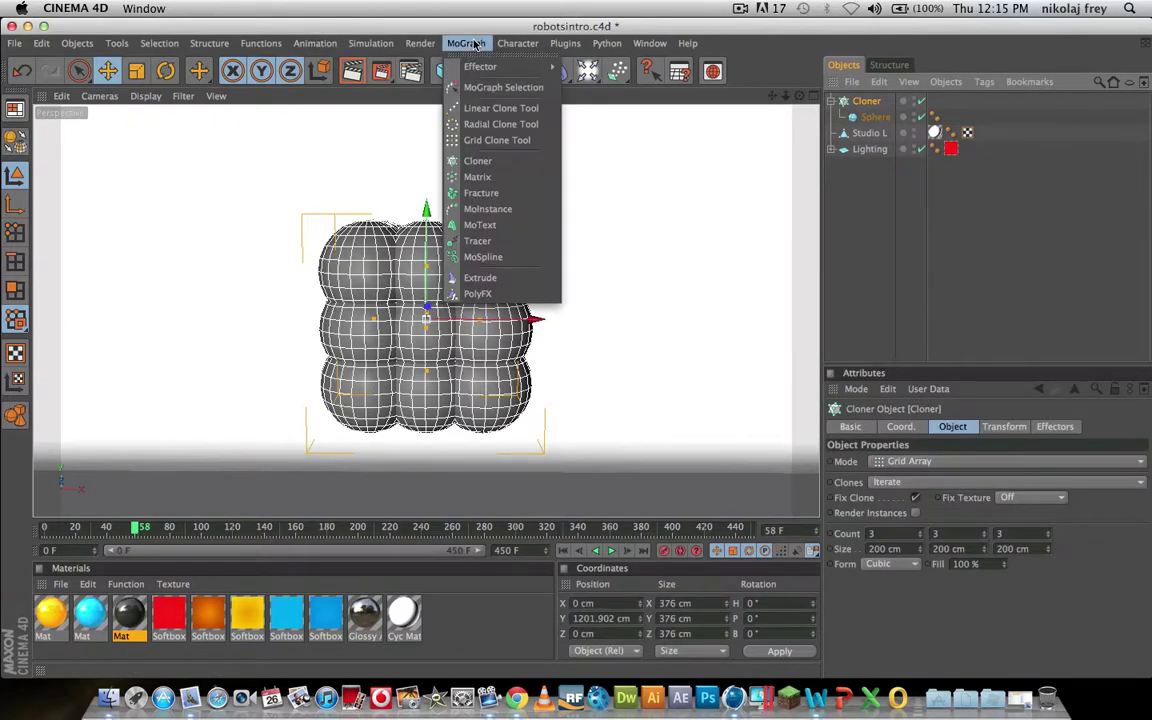
mouse_move(535, 67)
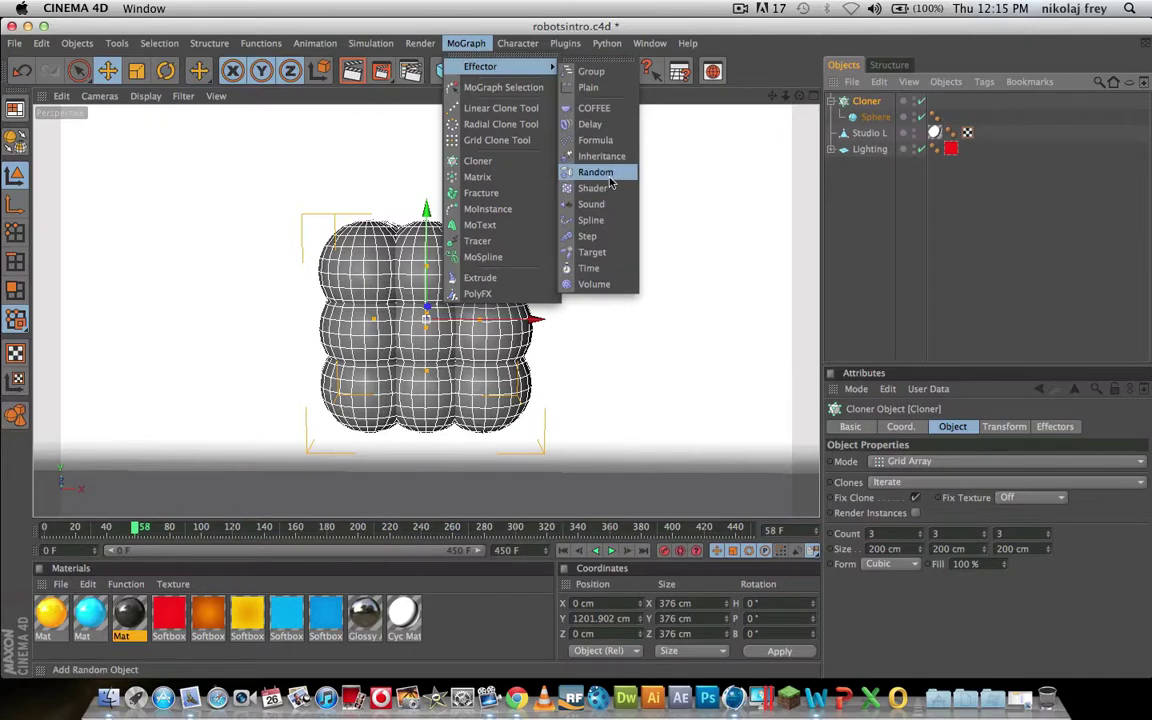
click(598, 172)
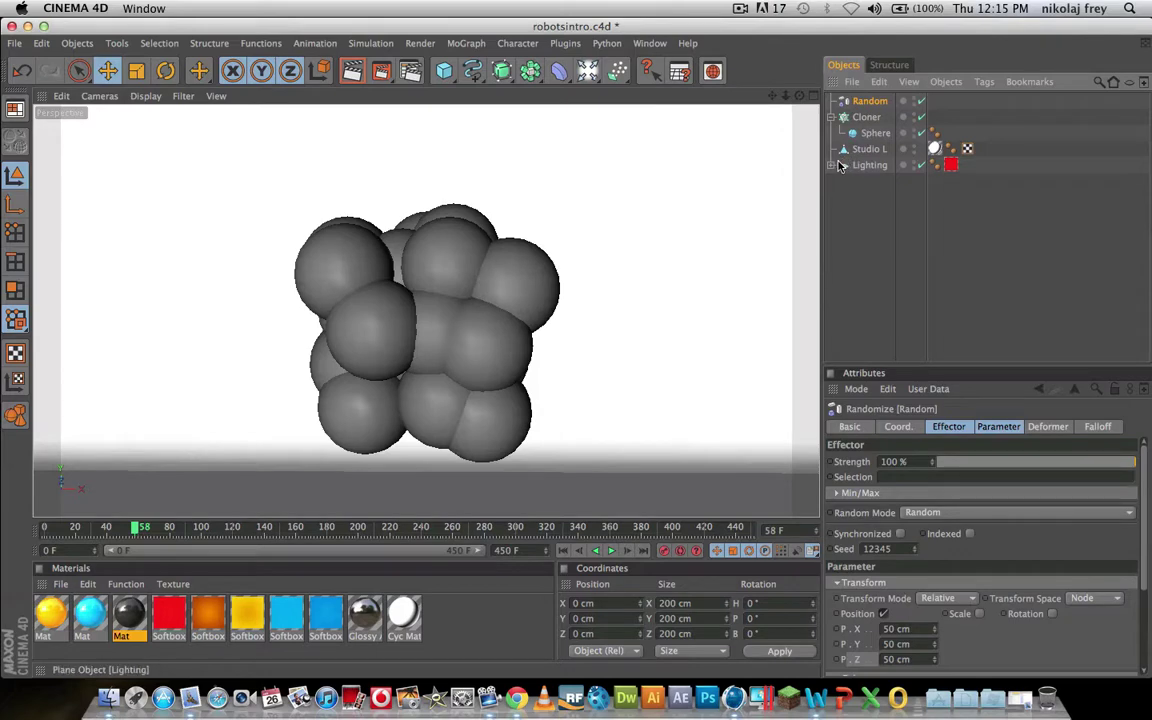
Add a Metaball object as the parent of the Cloner.
click(866, 117)
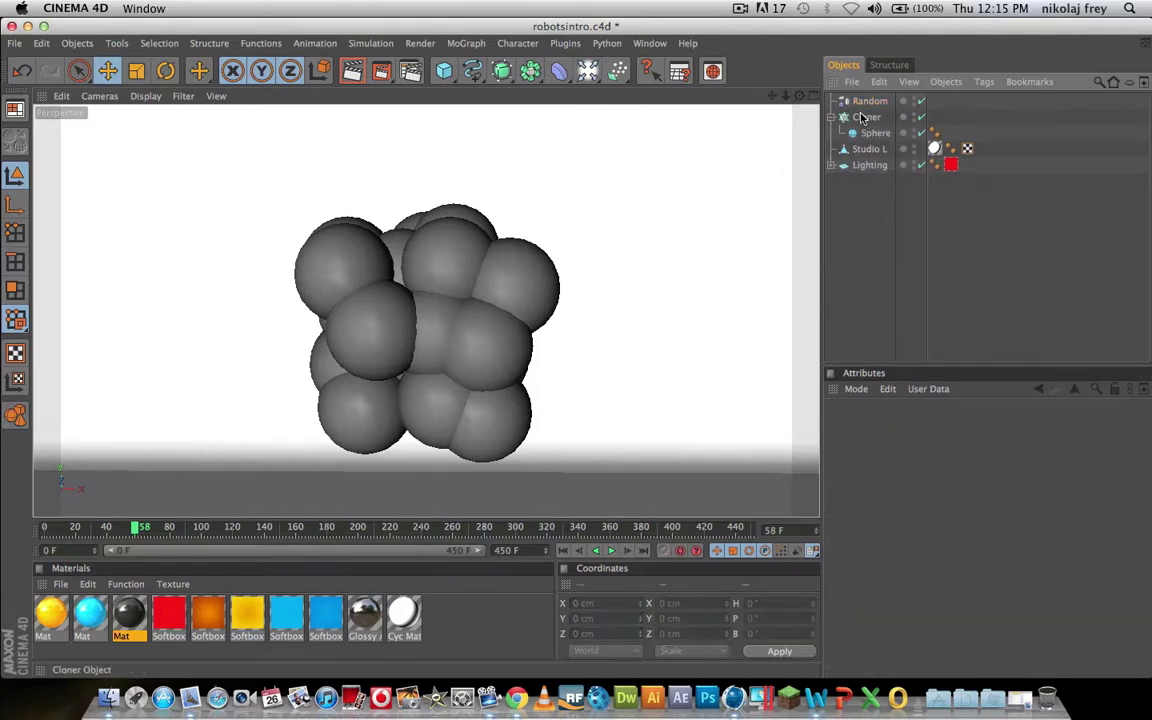
click(528, 71)
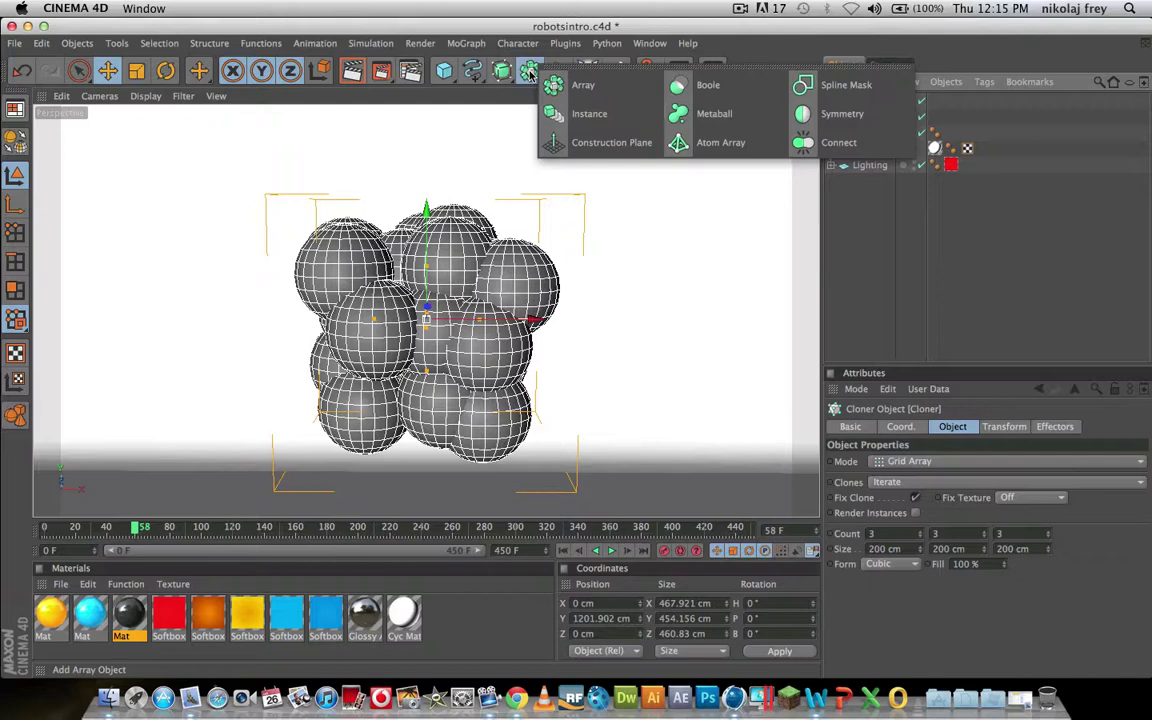
alt+click(704, 114)
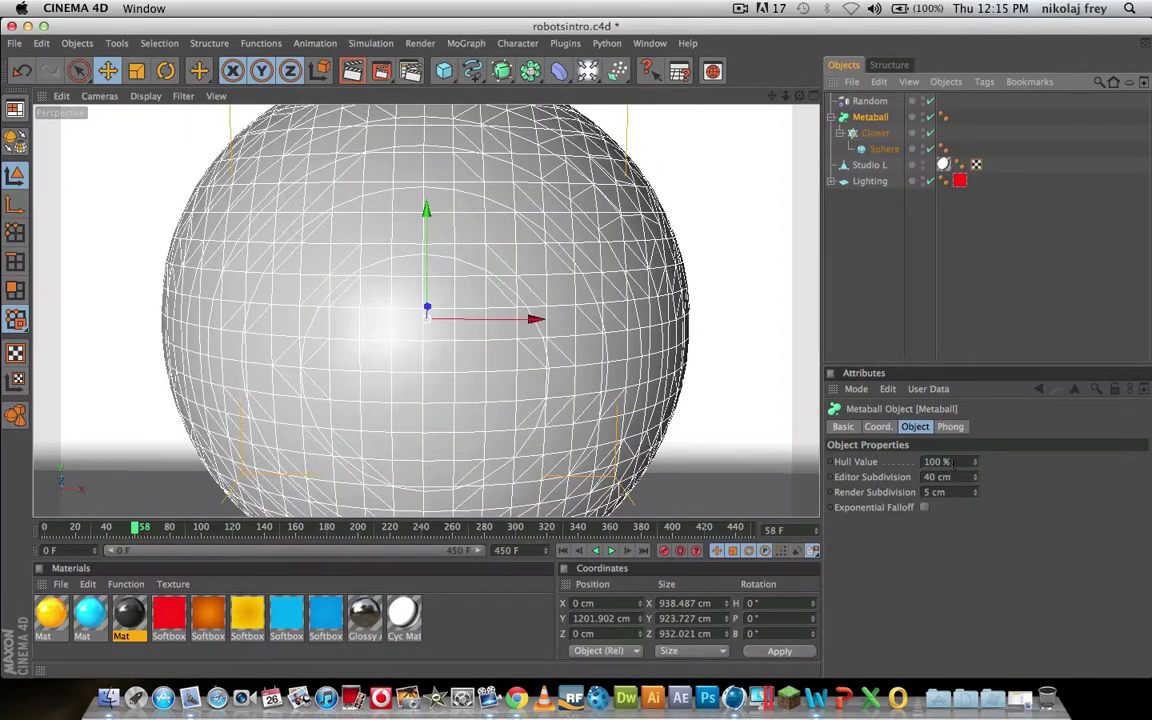
Set the Metaball's hull value to 320 % and its editor subdivision to 8 cm.
drag(953, 462, 867, 476)
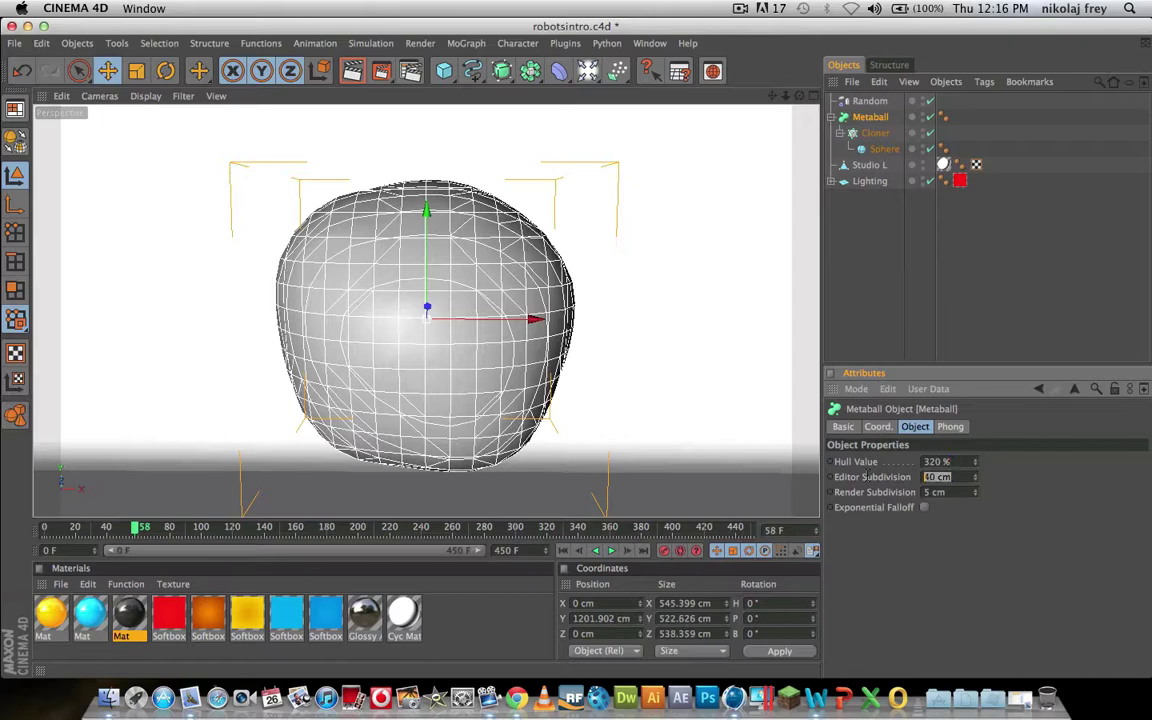
text(8)
key(Return)
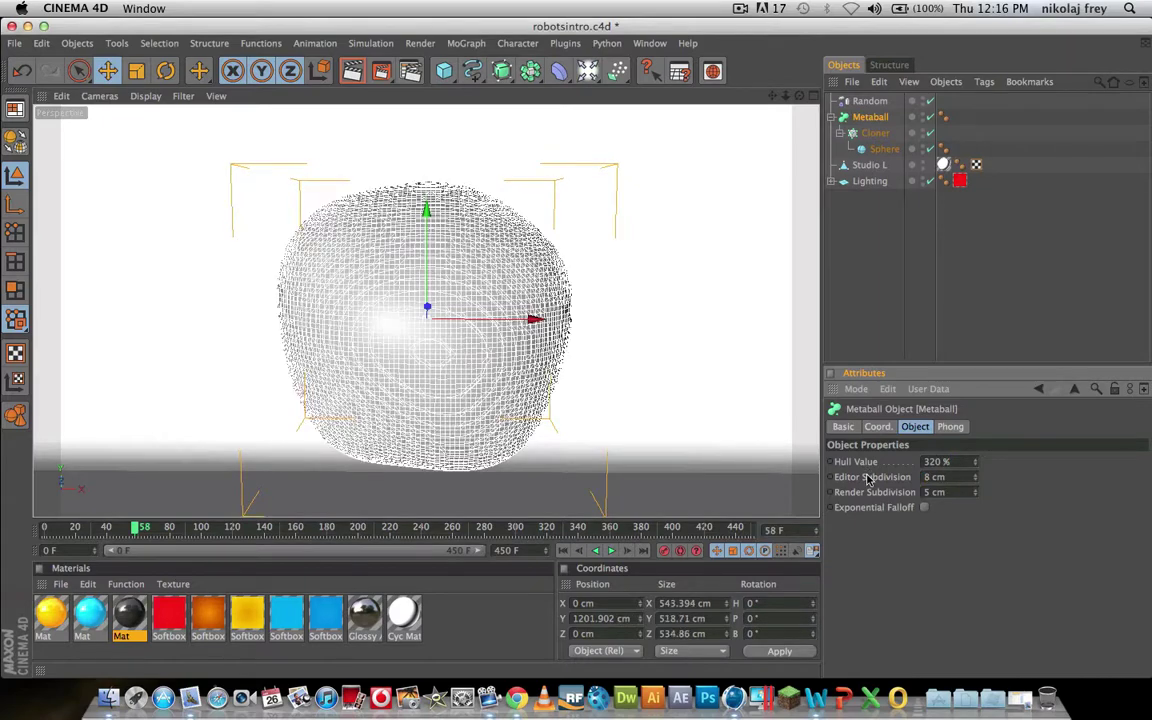
click(835, 268)
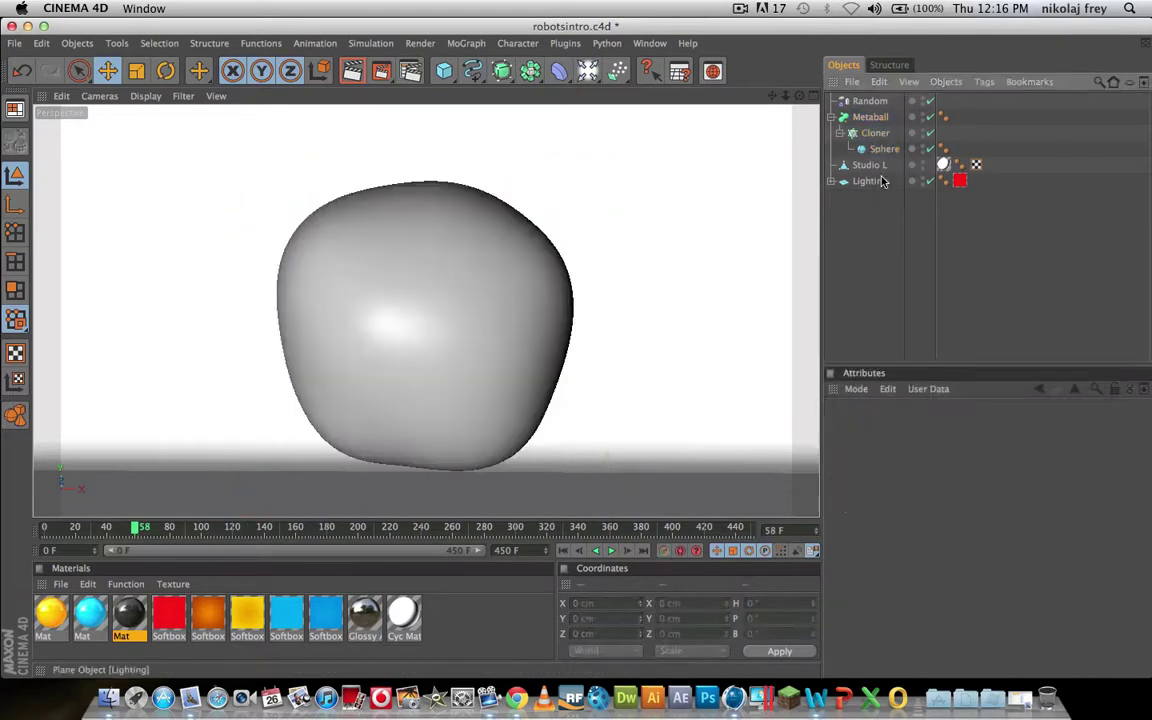
Scale the sphere inside the Cloner up slightly.
click(869, 117)
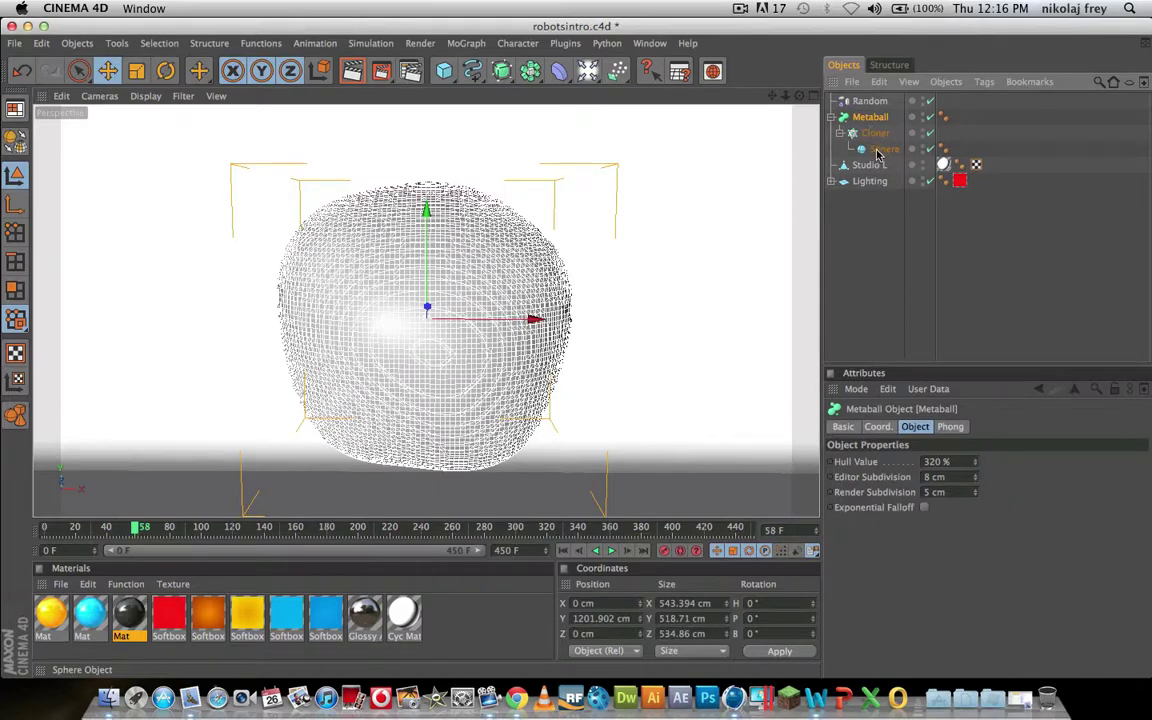
click(882, 149)
key(t)
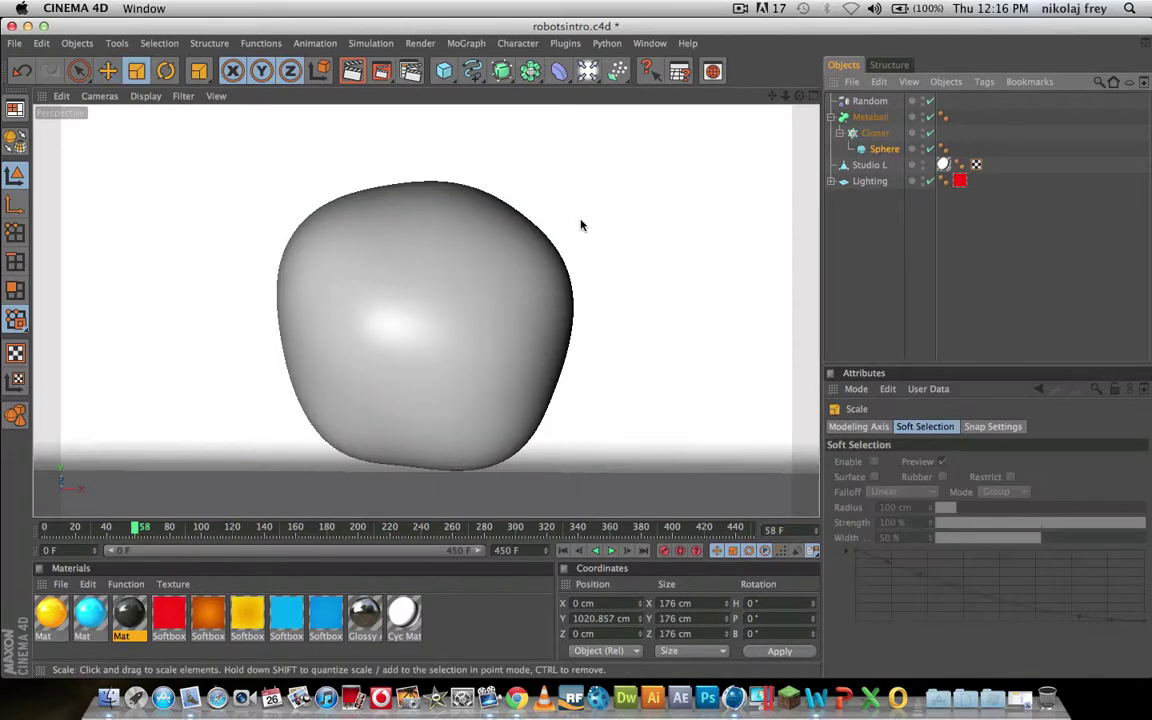
click(878, 149)
scroll(680, 267, down, 5)
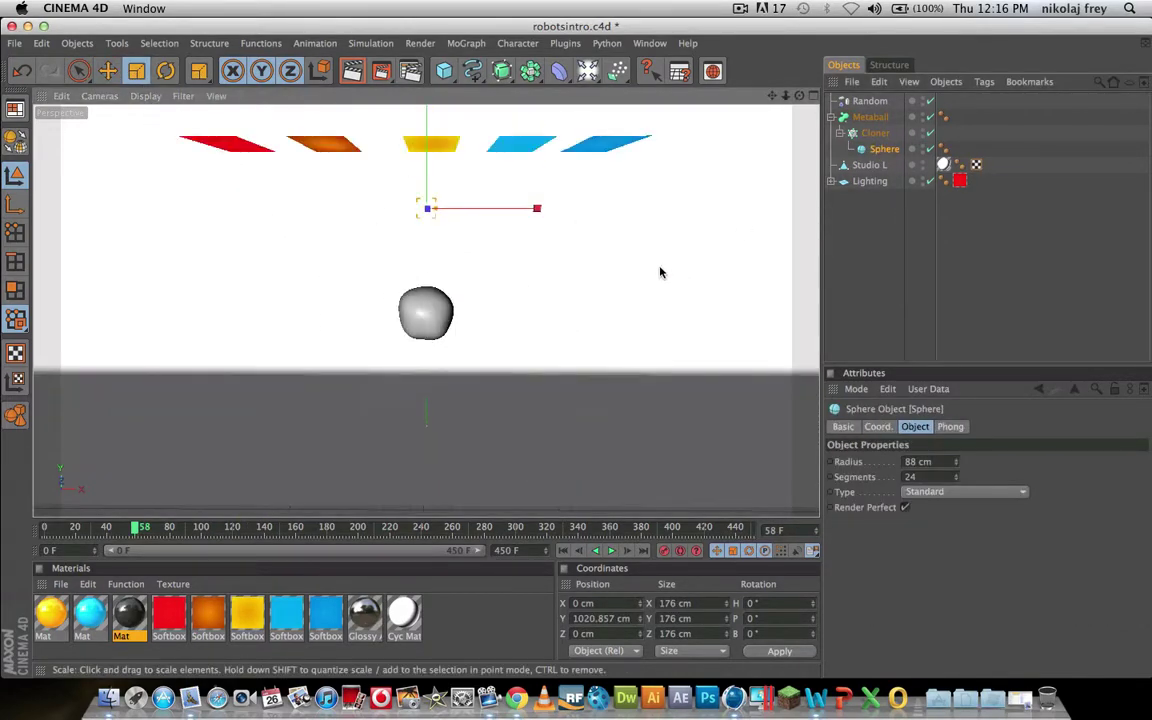
scroll(660, 272, up, 3)
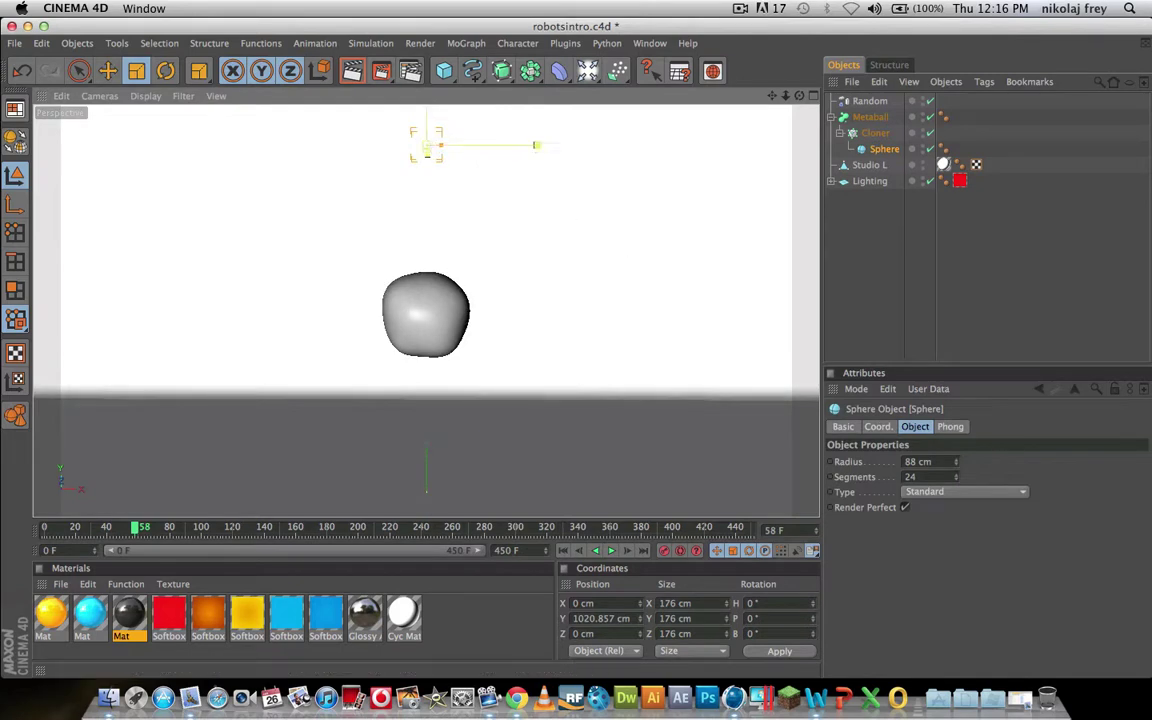
drag(426, 147, 428, 147)
Set the Random effector's X, Y and Z position offsets to 0 cm.
click(869, 102)
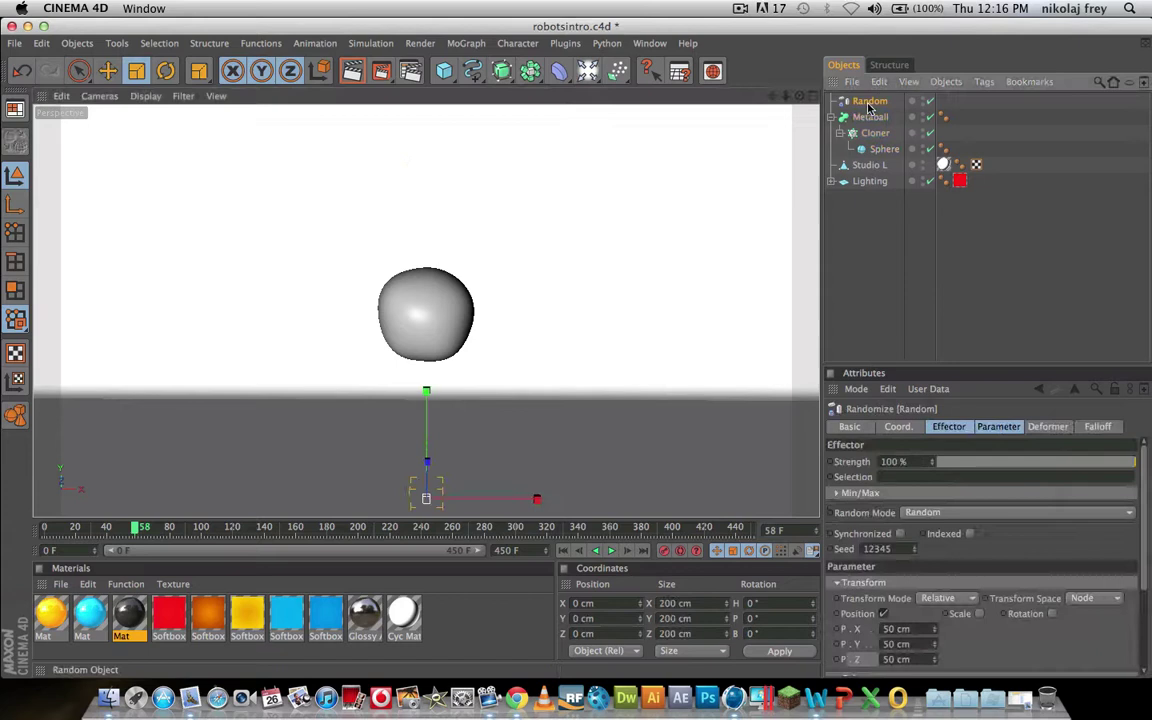
drag(912, 631, 886, 646)
text(0)
text(0)
key(Tab)
text(0)
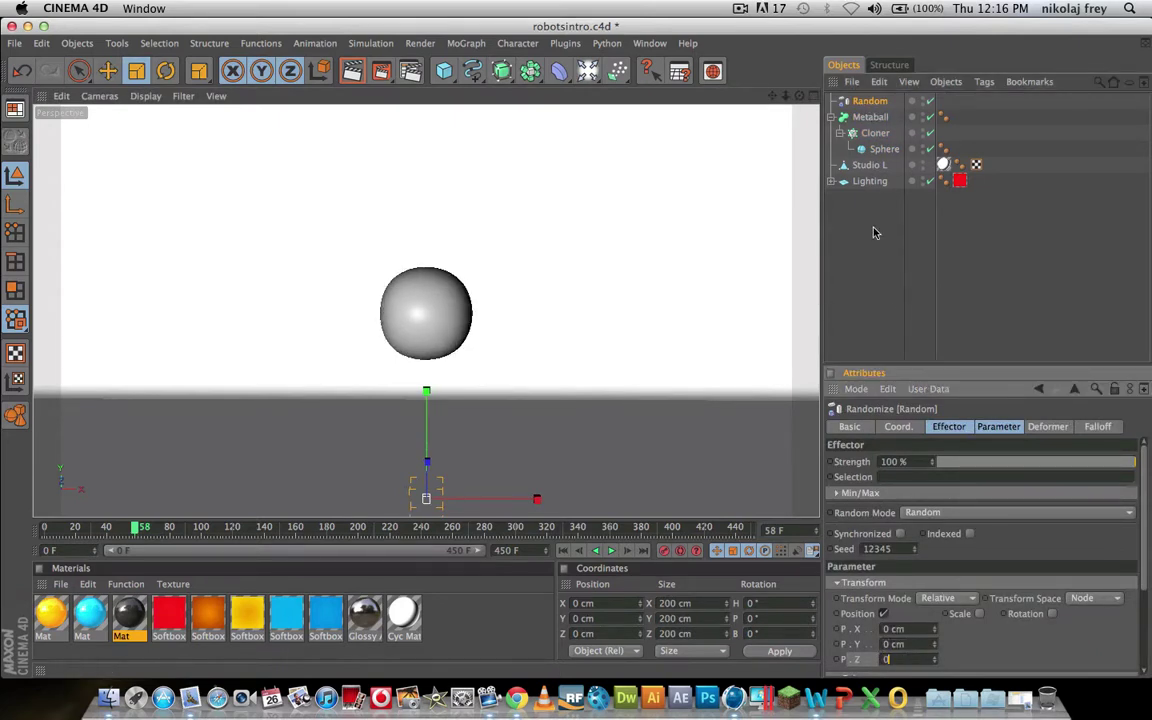
click(875, 233)
scroll(612, 244, up, 10)
scroll(610, 246, down, 4)
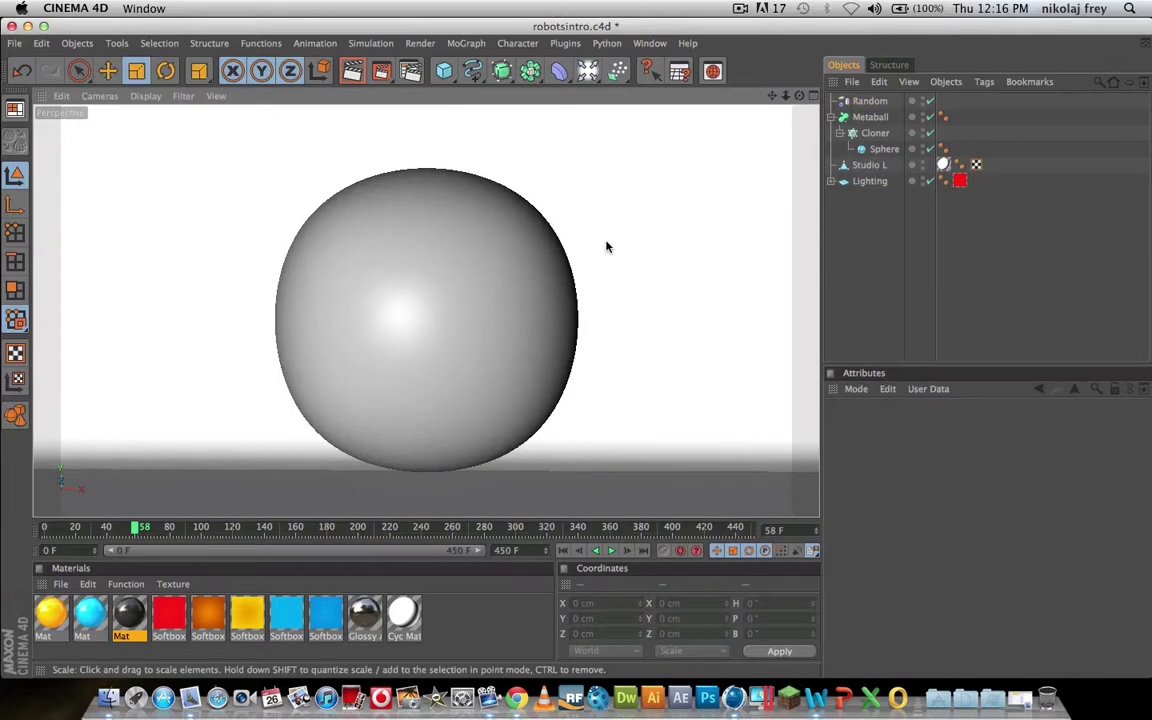
Go to frame 0 and apply the dark glossy material to the Metaball object.
click(43, 533)
drag(127, 618, 381, 355)
click(884, 272)
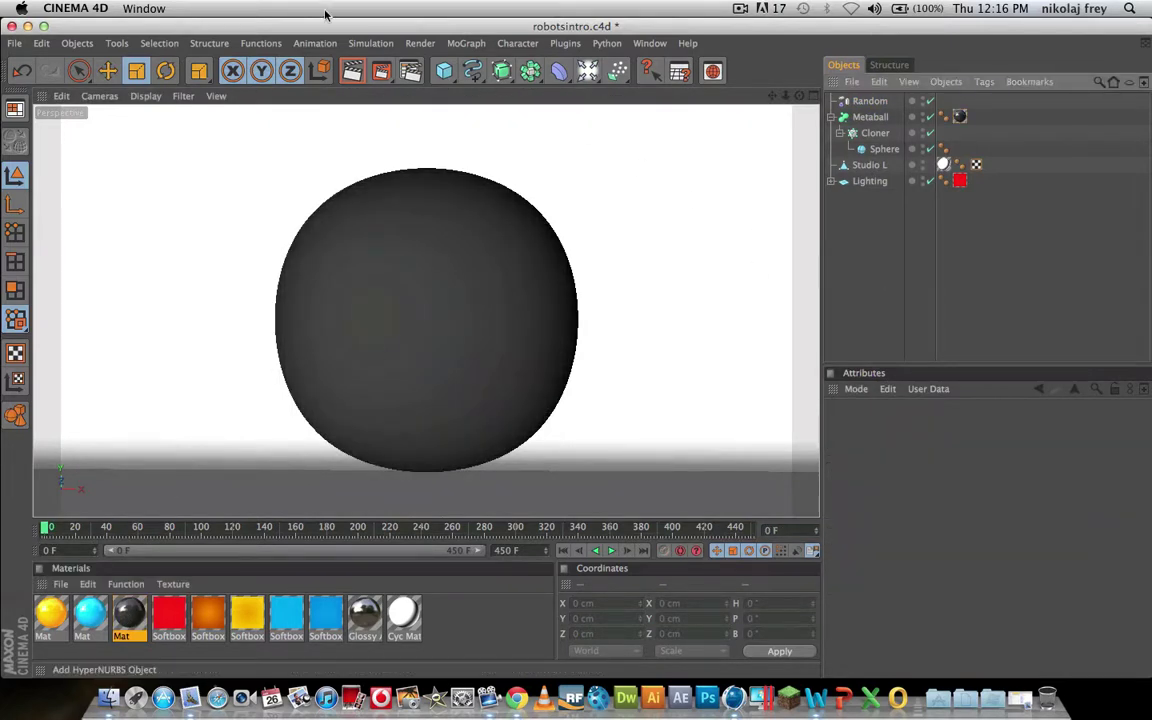
Render the perspective view to preview the dark material on the Metaball under the studio lighting.
click(352, 71)
key(Return)
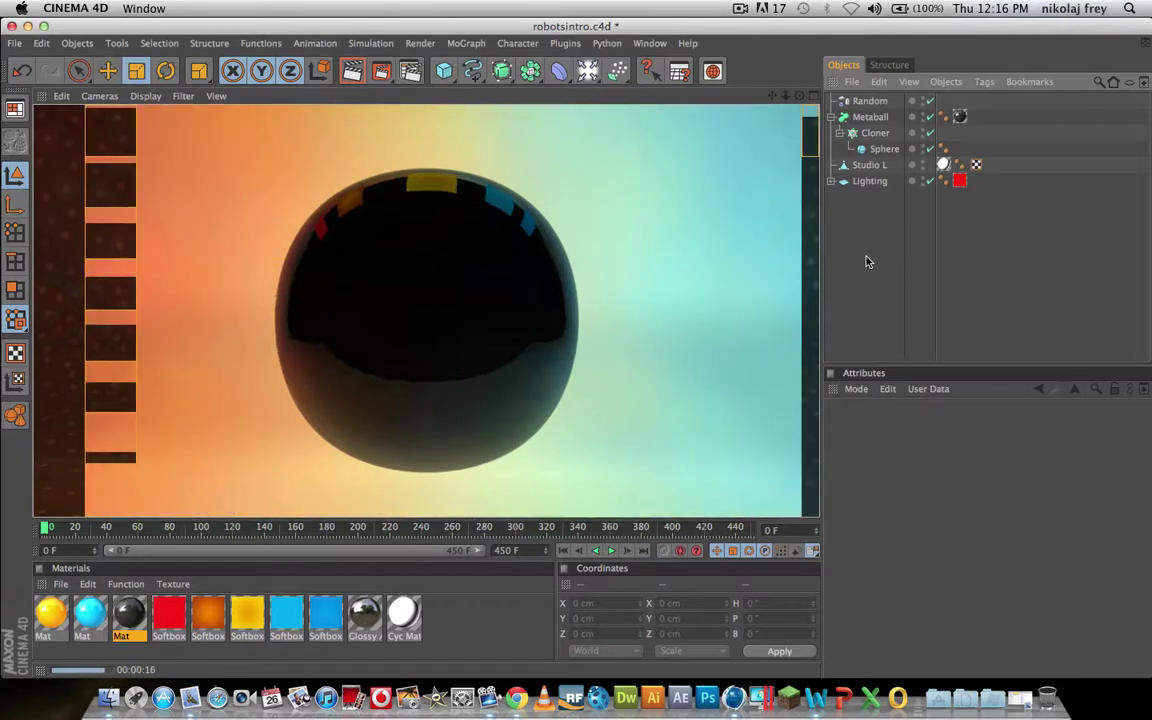
click(866, 214)
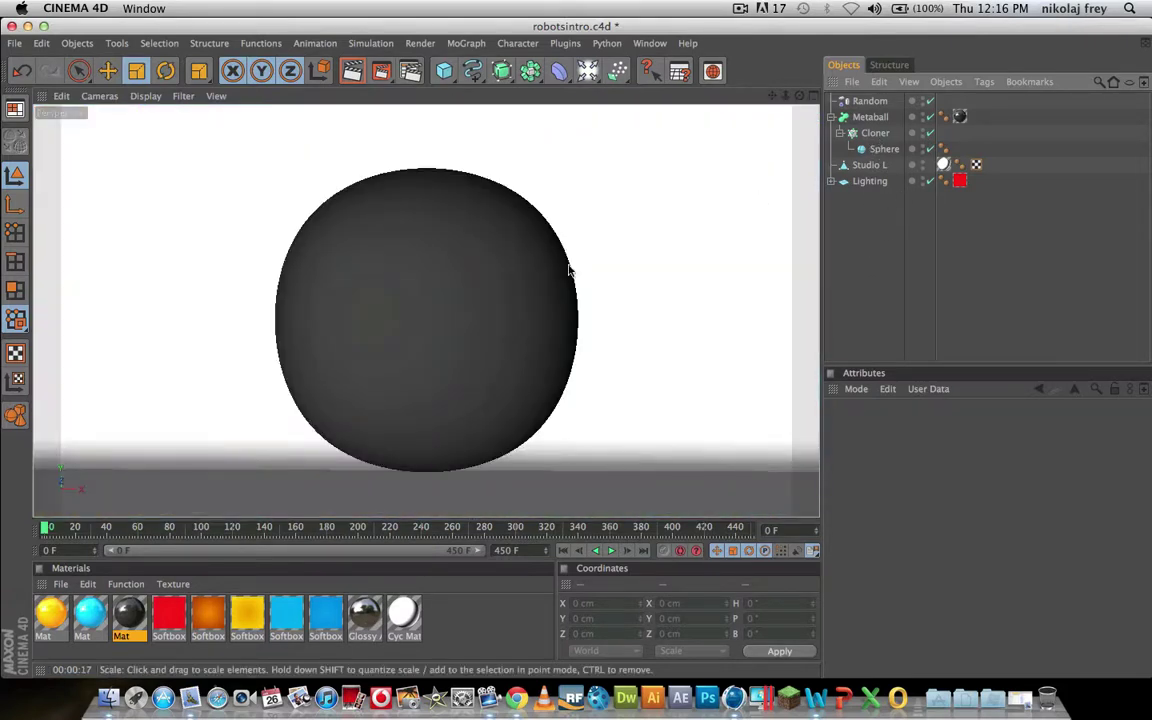
Keyframe the Random effector's X, Y and Z position offsets of 0 cm at frame 0.
click(870, 102)
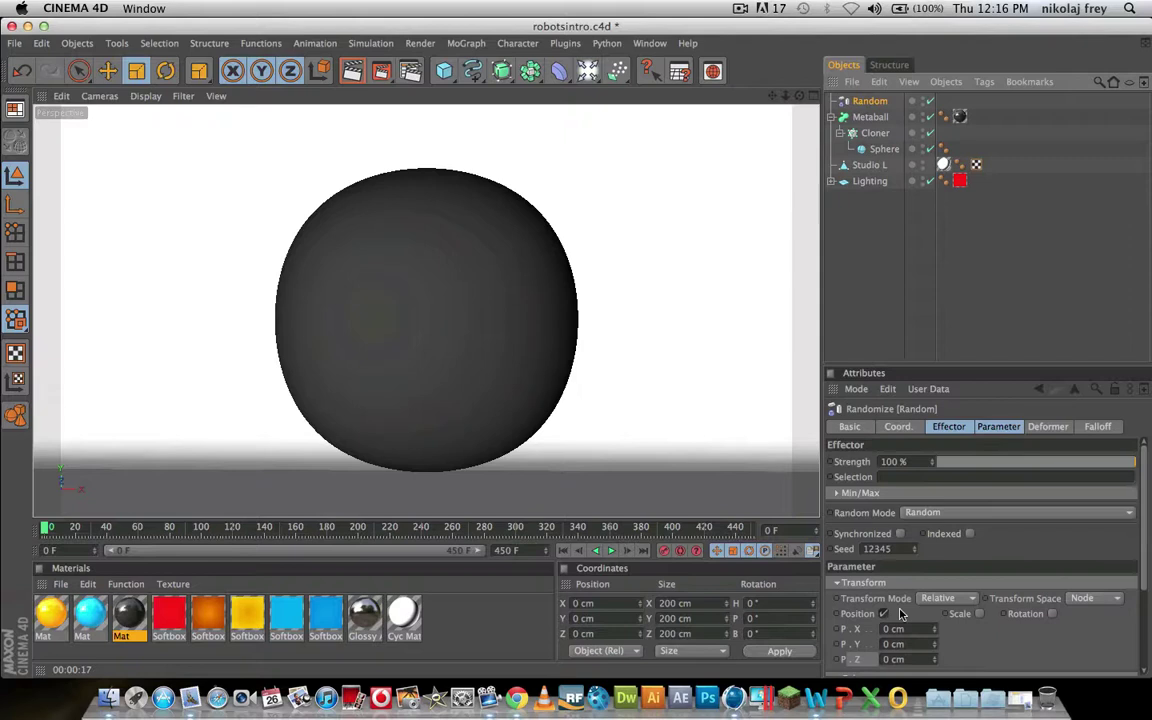
ctrl+click(837, 630)
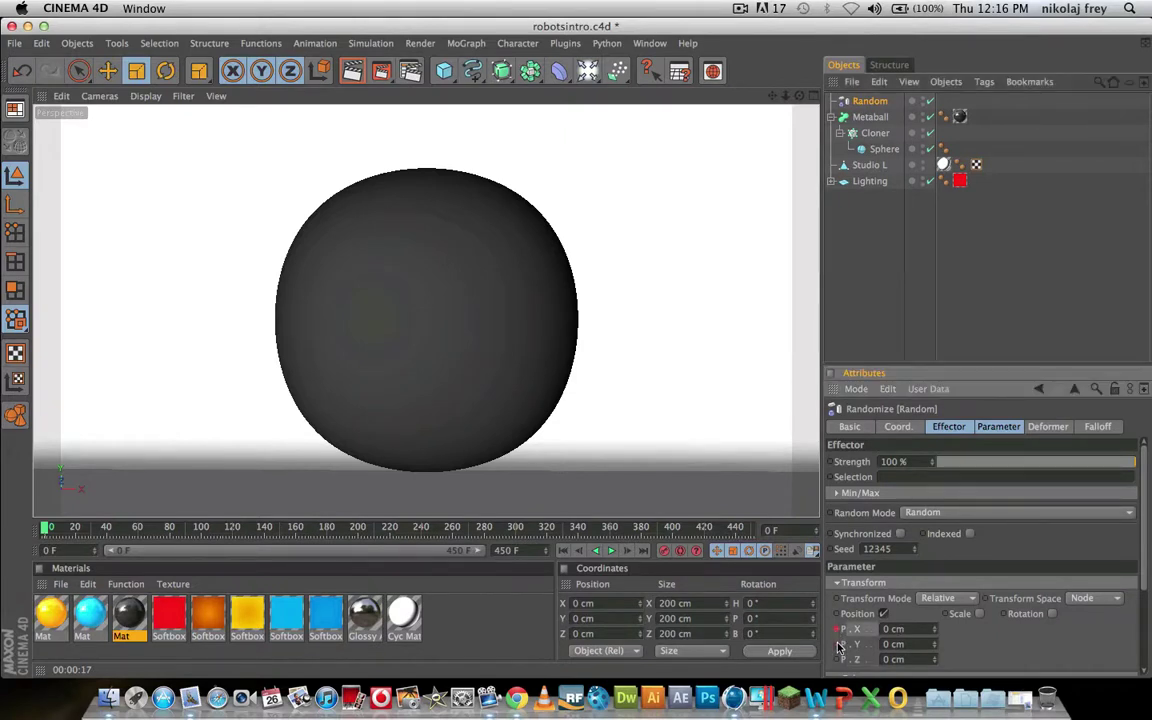
ctrl+click(837, 645)
ctrl+click(837, 660)
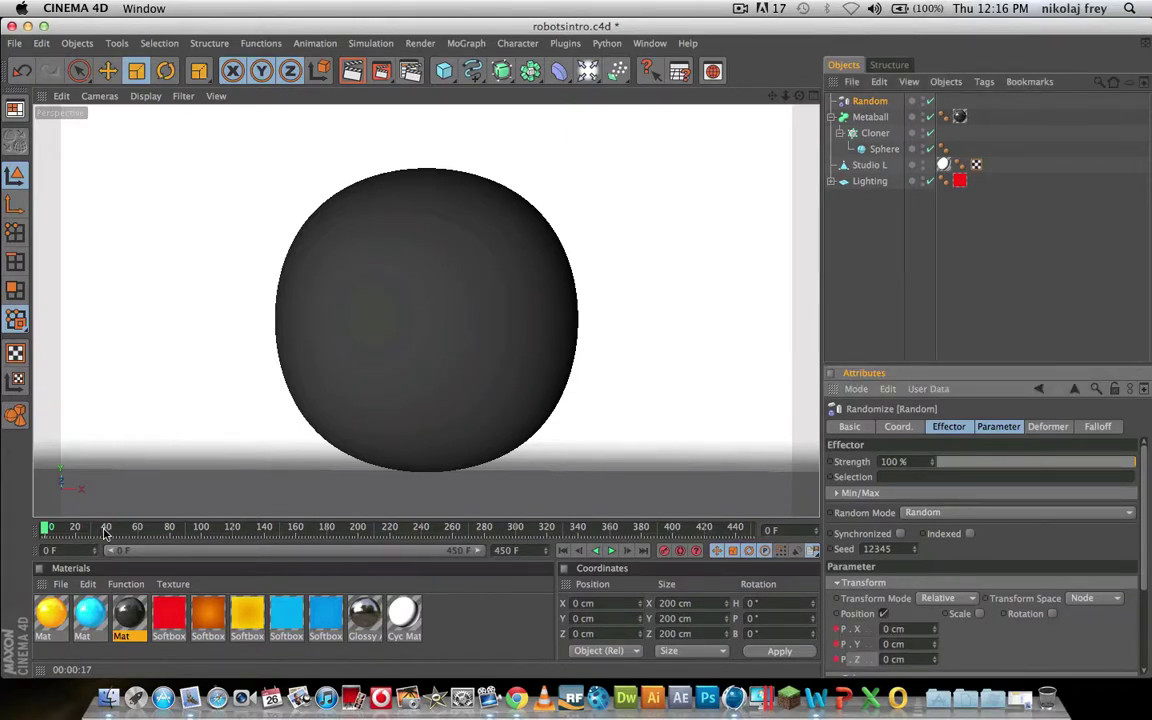
At frame 40, set the Random effector's position offsets to X 157 cm, Y 111 cm and Z -204 cm.
drag(104, 531, 45, 530)
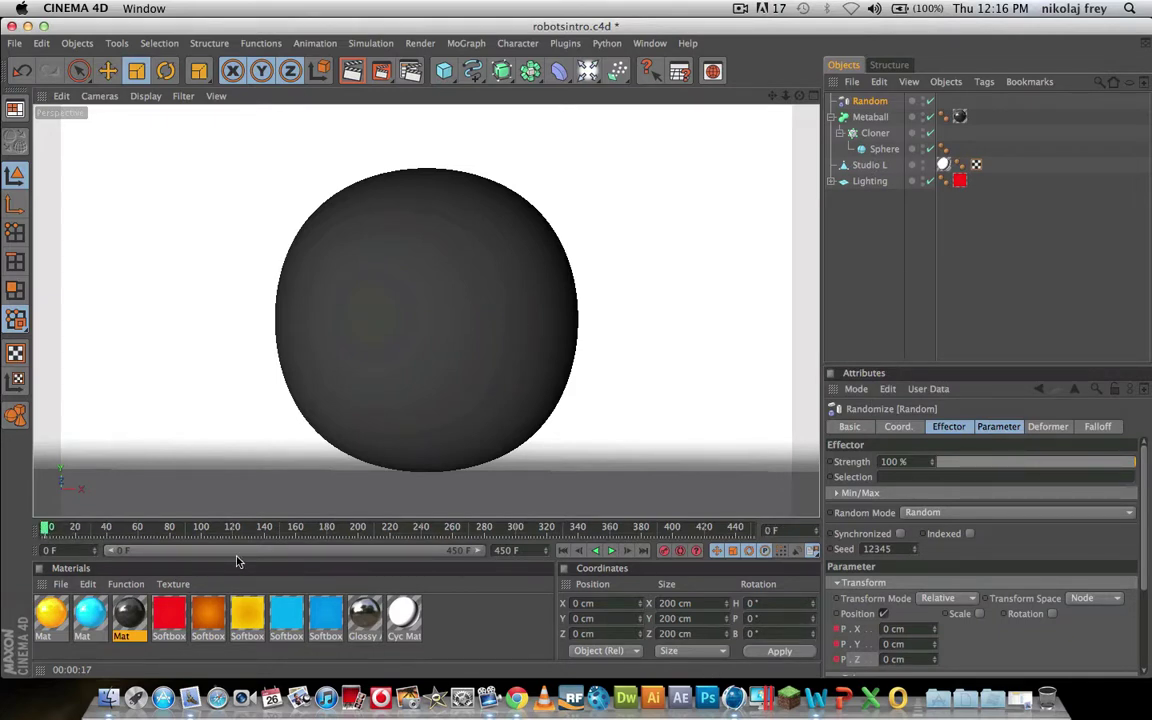
click(133, 530)
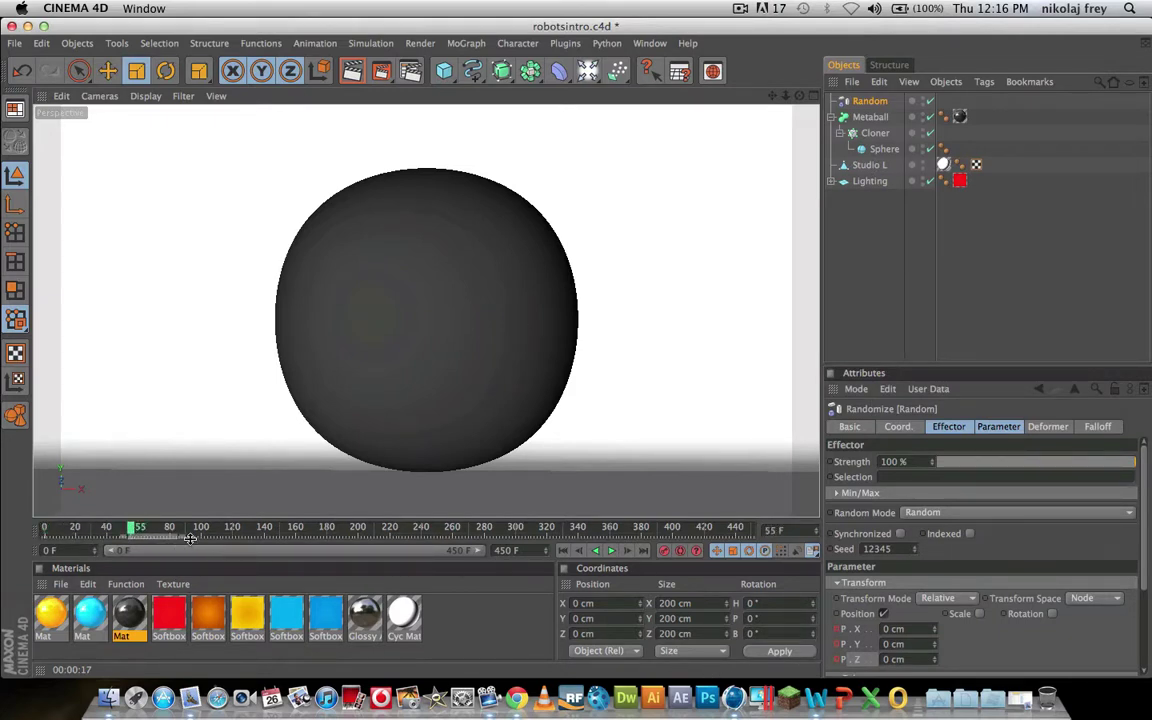
drag(124, 531, 107, 532)
click(913, 630)
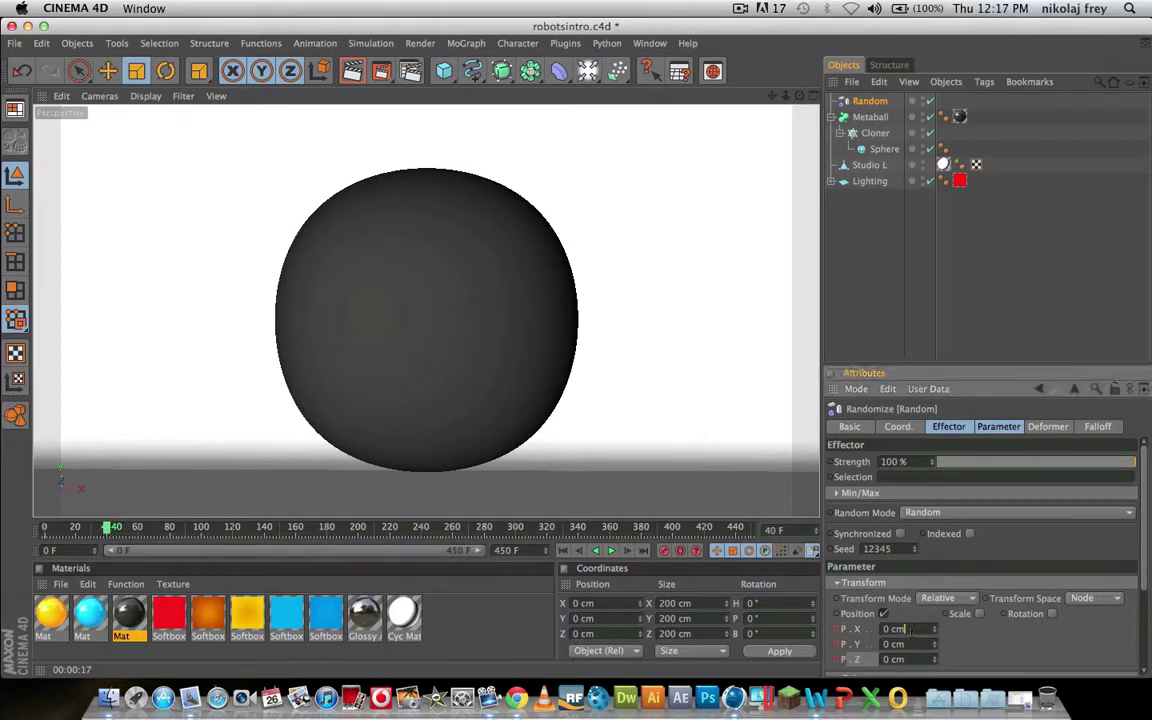
scroll(911, 630, up, 10)
scroll(911, 630, up, 5)
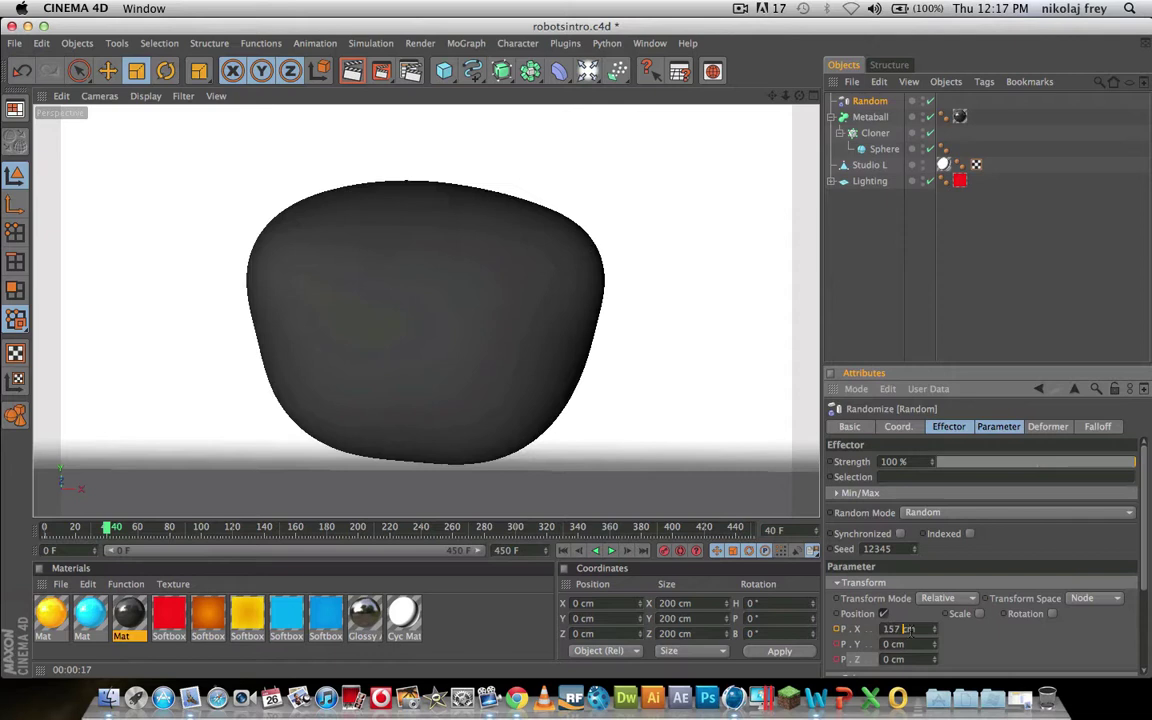
click(909, 645)
scroll(909, 645, up, 5)
scroll(909, 645, up, 7)
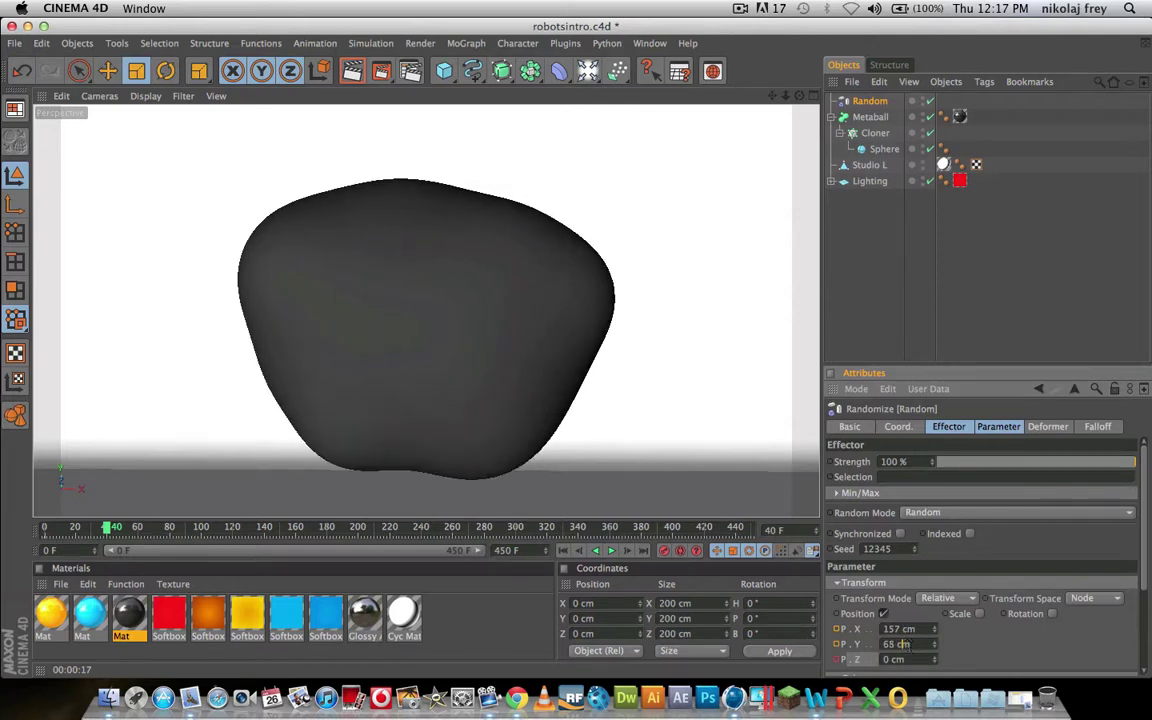
click(910, 659)
scroll(910, 659, down, 5)
scroll(910, 658, down, 13)
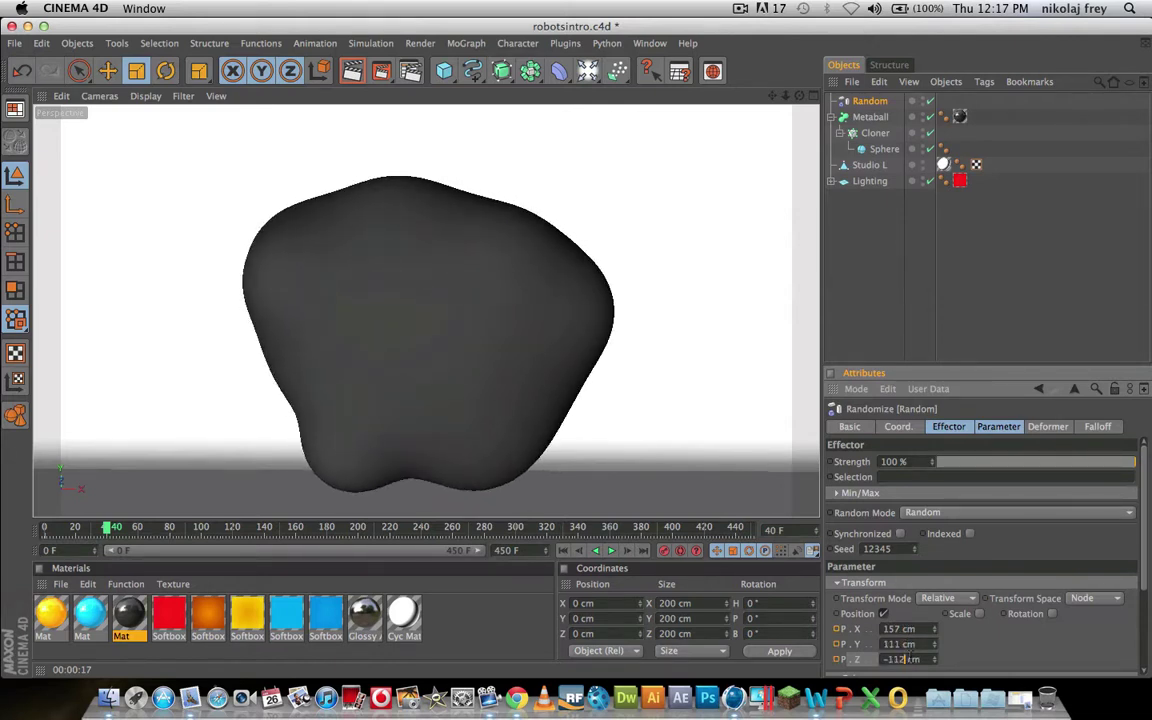
Keyframe the Random effector's X, Y and Z position offsets at frame 40.
ctrl+click(837, 630)
ctrl+click(837, 645)
ctrl+click(837, 660)
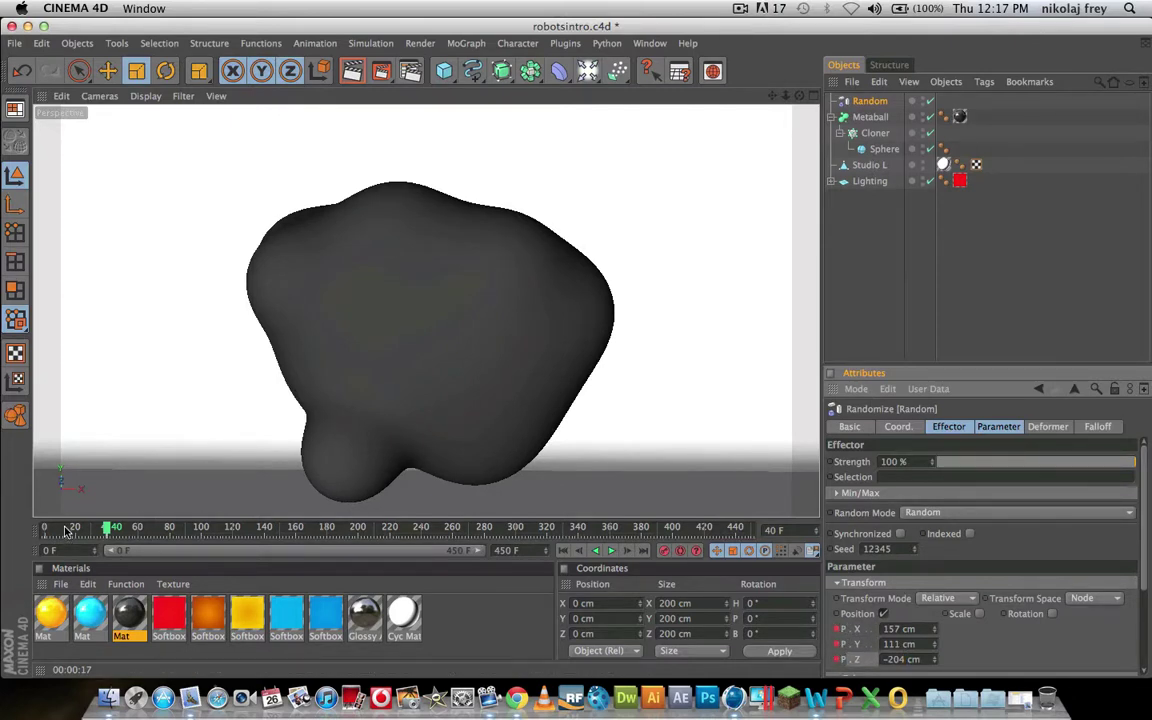
Play the animation from frame 0 past frame 40 to check the blob's deformation.
drag(52, 529, 38, 529)
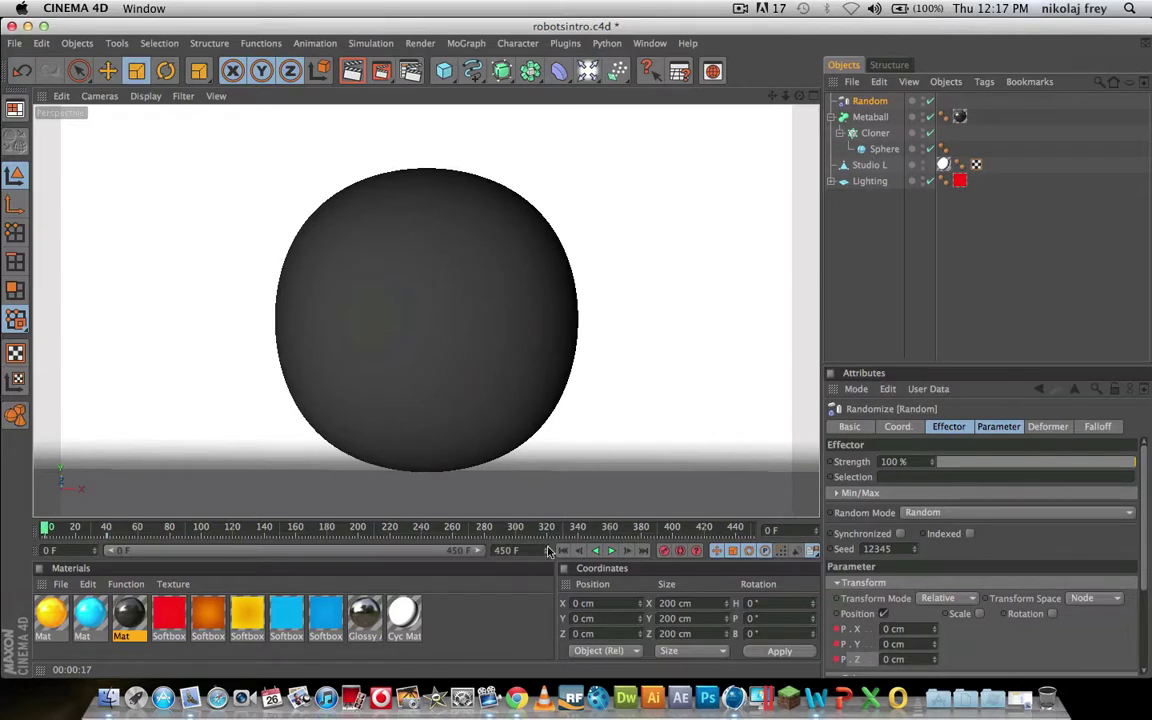
click(610, 552)
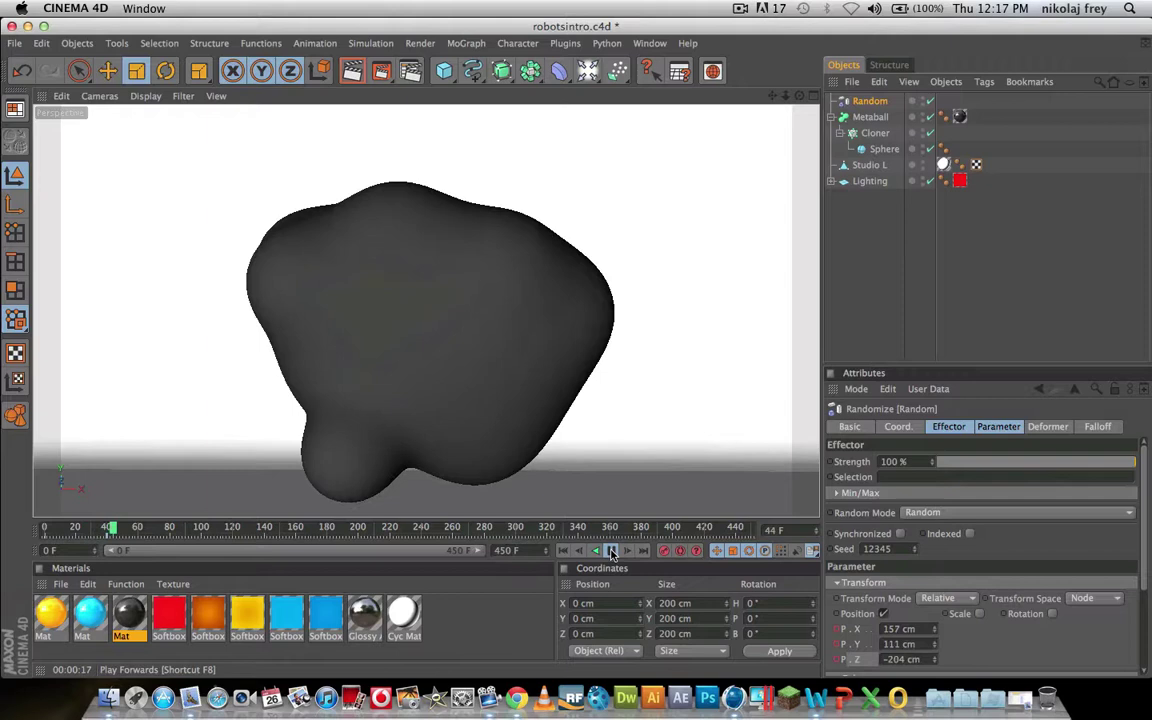
click(612, 553)
At frame 80, set and keyframe the Random effector's position offsets at X 492 cm, Y 153 cm and Z -255 cm.
click(170, 533)
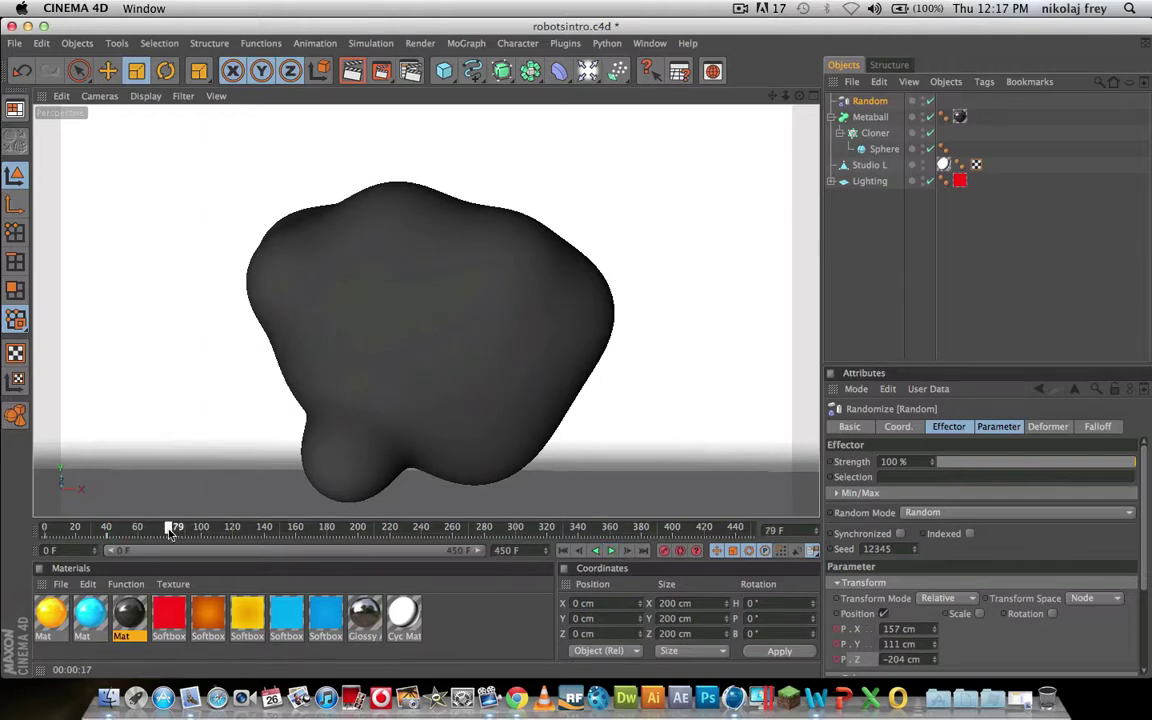
drag(170, 533, 172, 535)
click(896, 628)
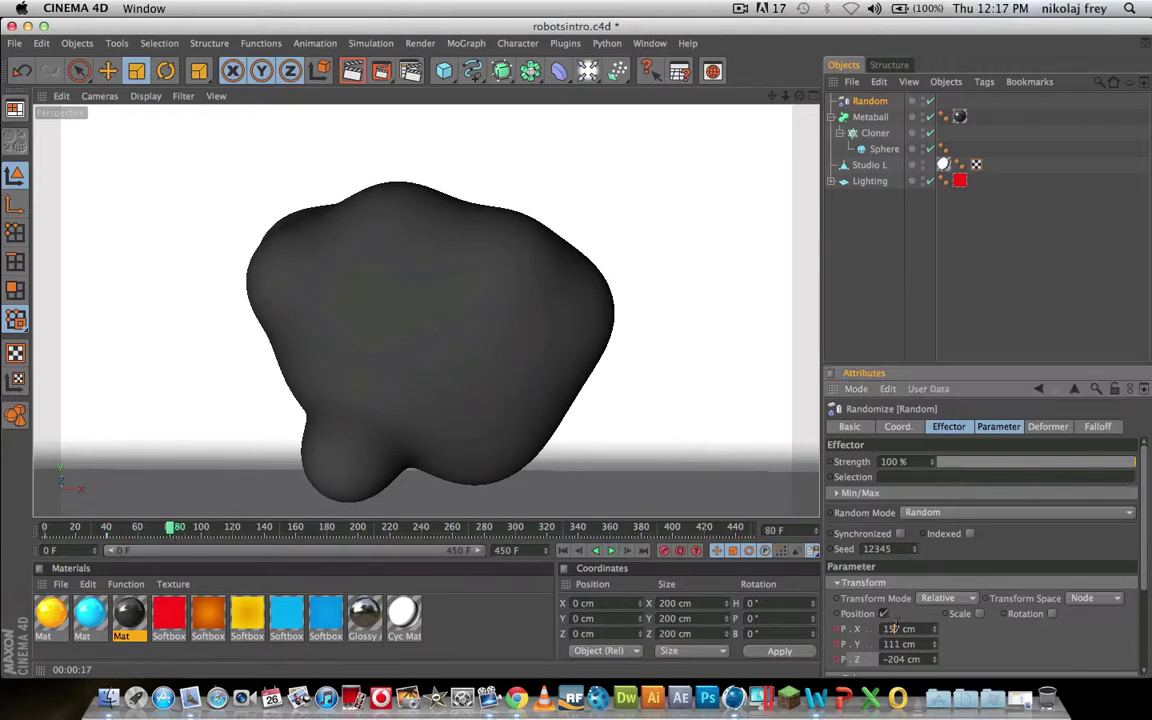
scroll(905, 627, up, 20)
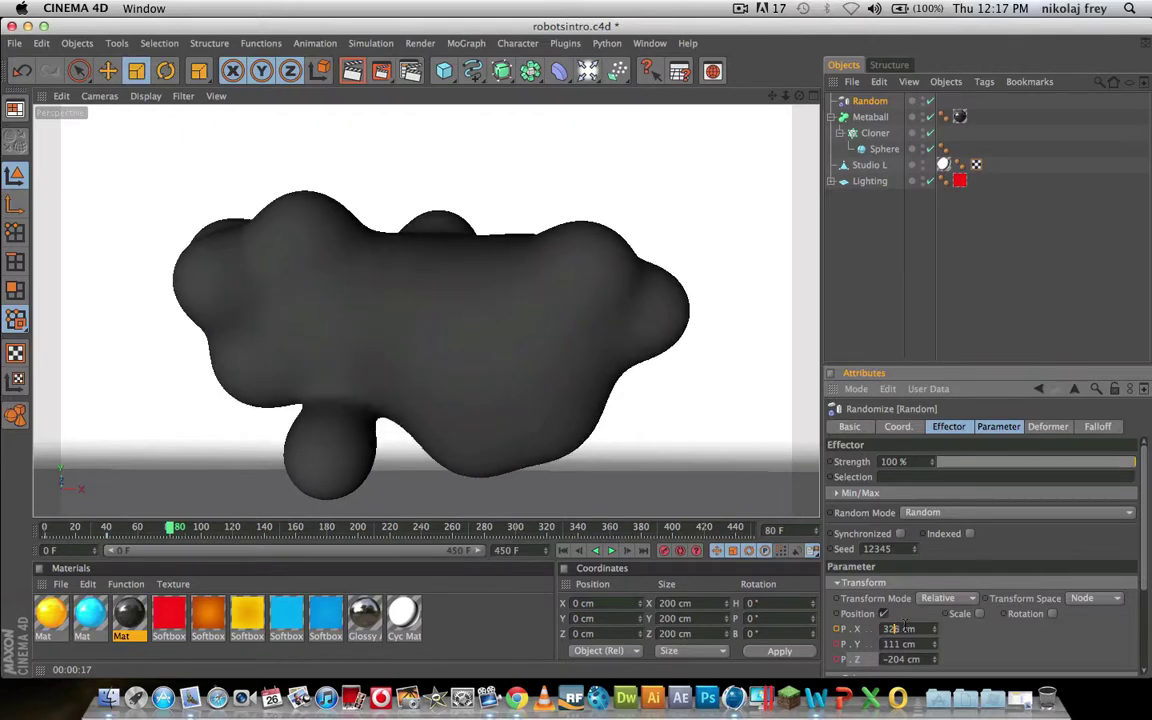
scroll(906, 628, up, 6)
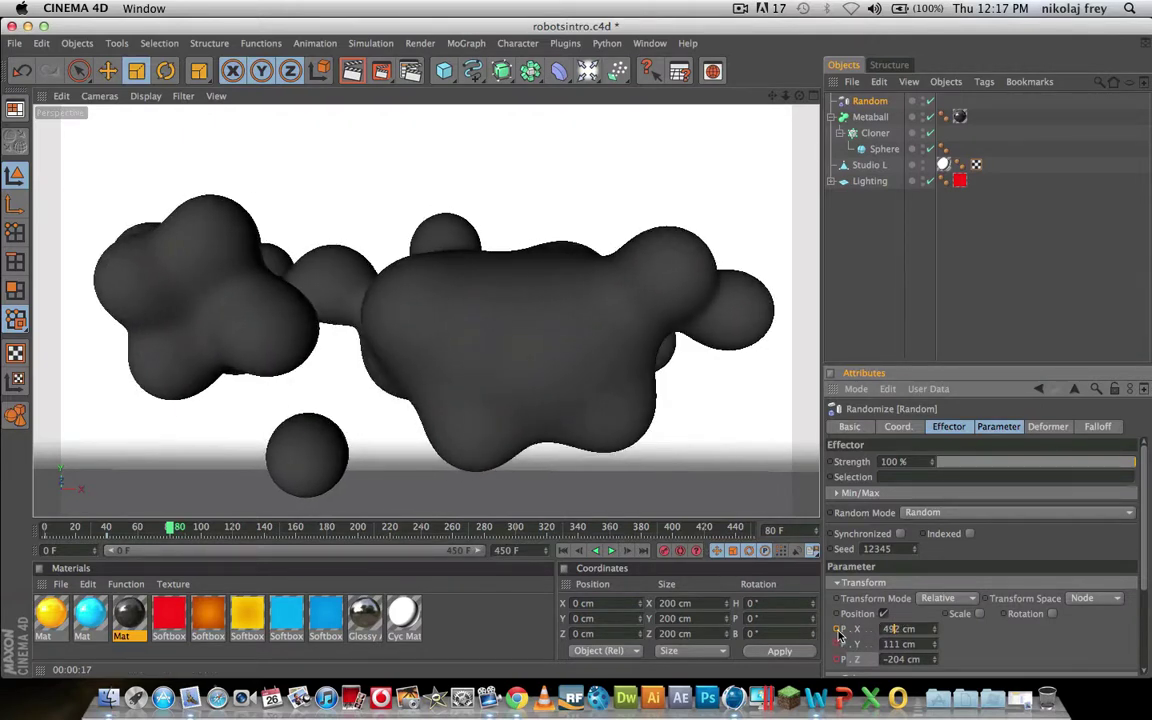
scroll(903, 644, up, 2)
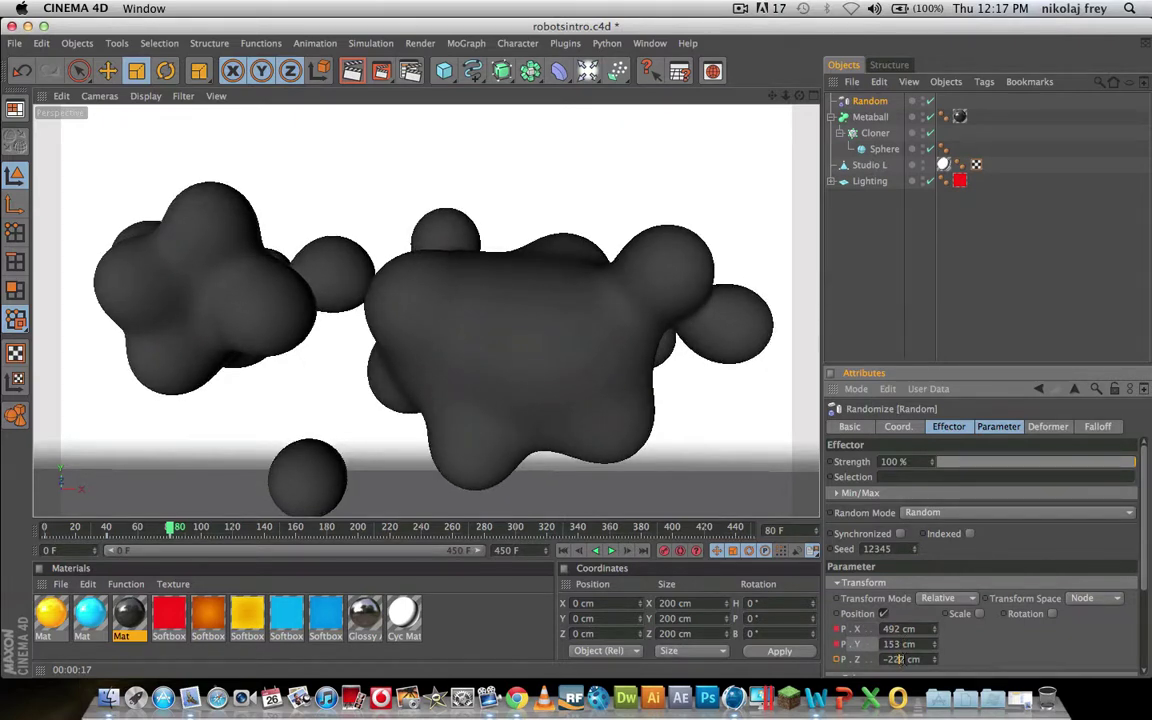
scroll(898, 659, down, 3)
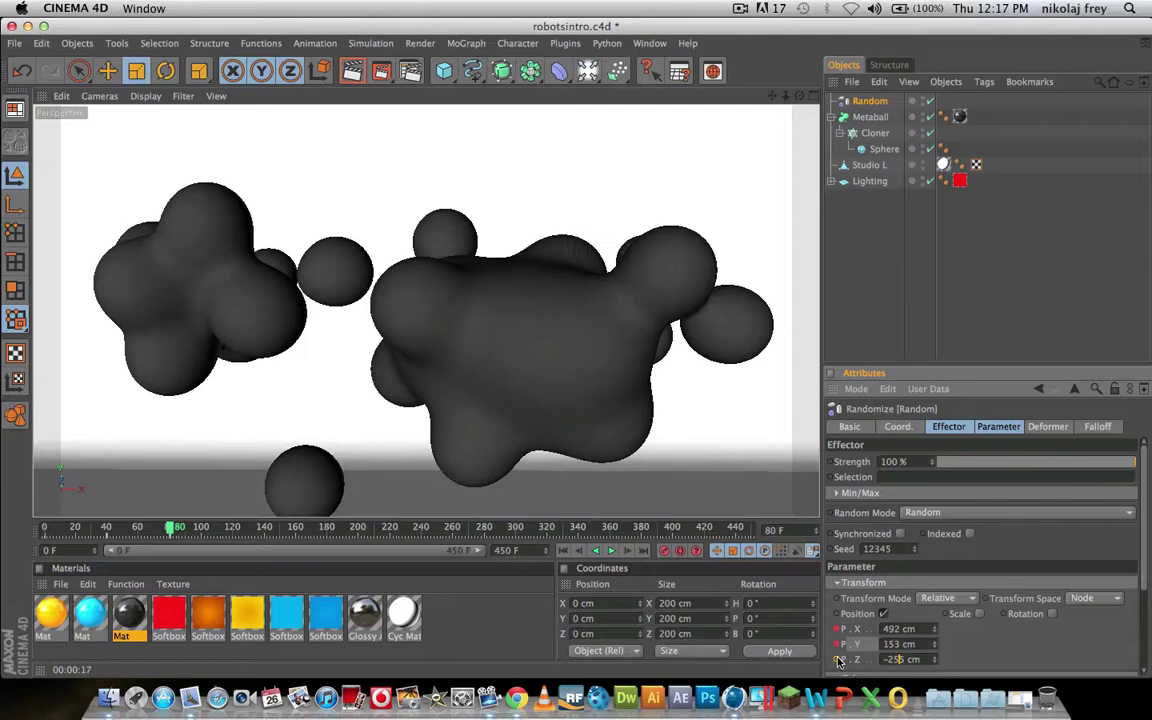
Play back the animation and stop at frame 78 to review the blob splitting apart.
click(98, 527)
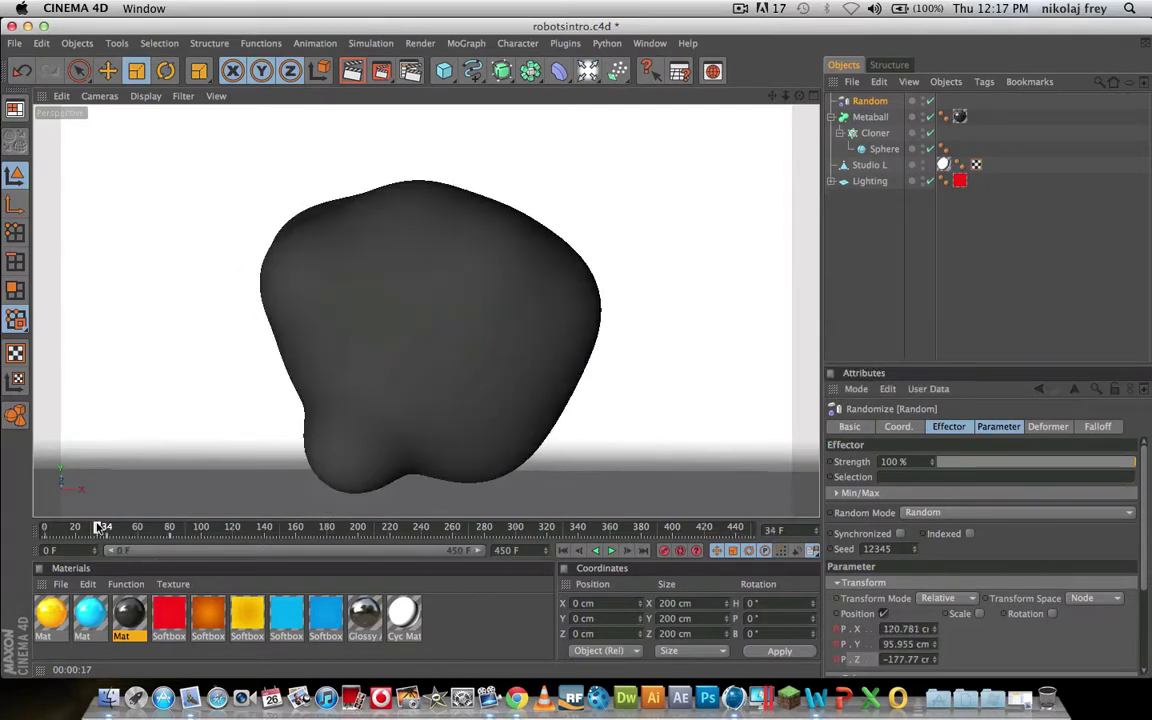
click(614, 552)
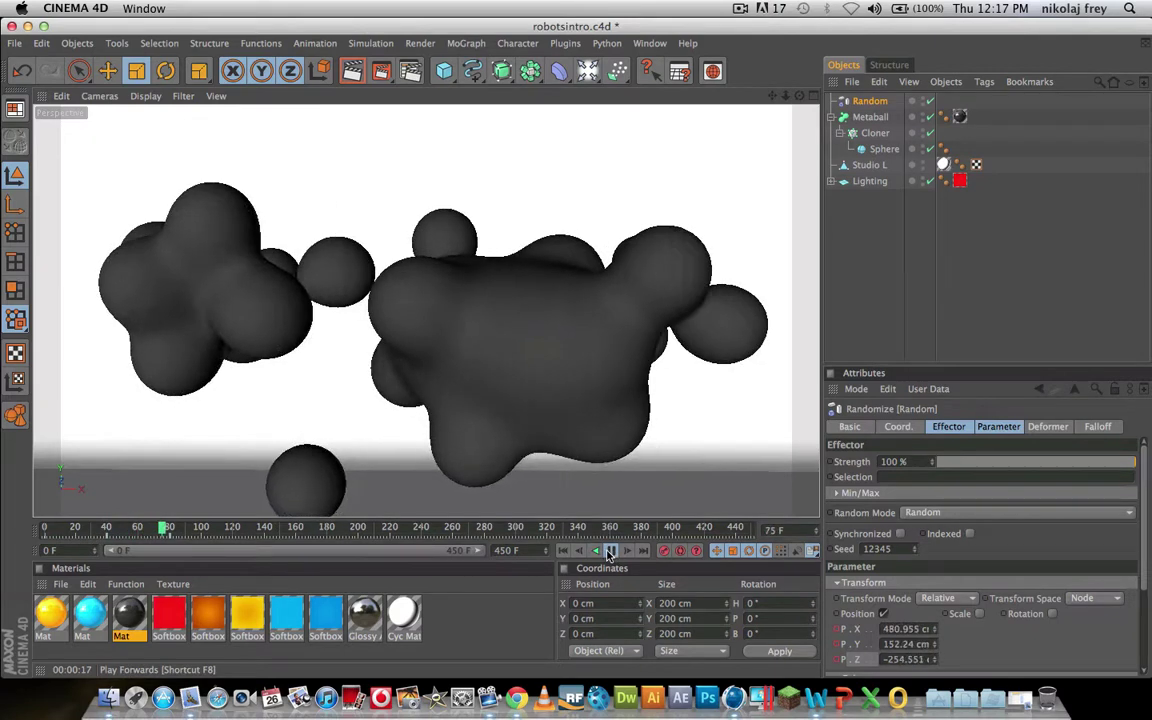
click(610, 553)
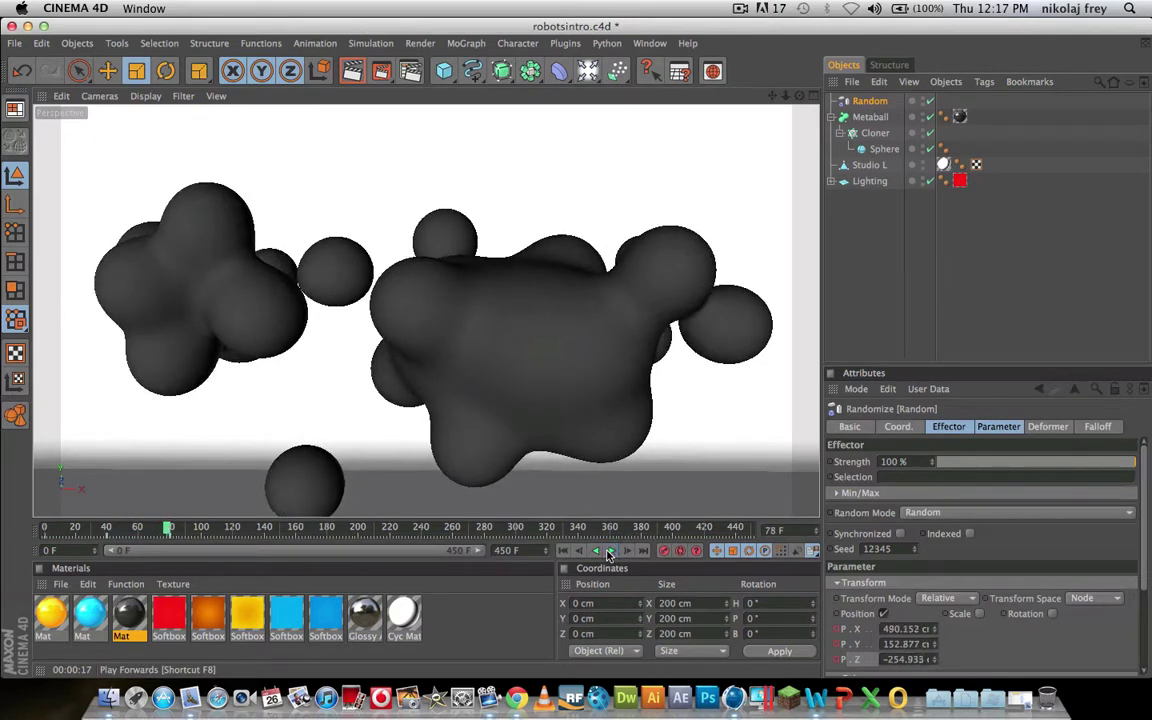
Render the perspective view at frame 78 to preview the separated metaball blobs.
click(370, 73)
click(373, 272)
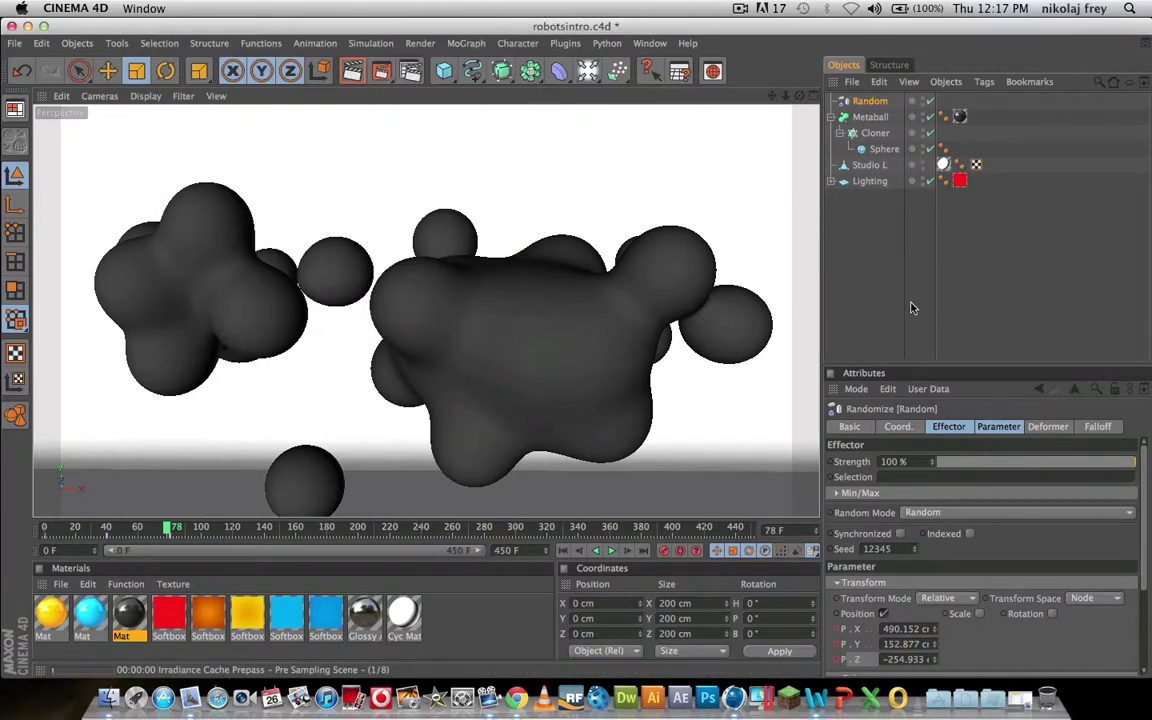